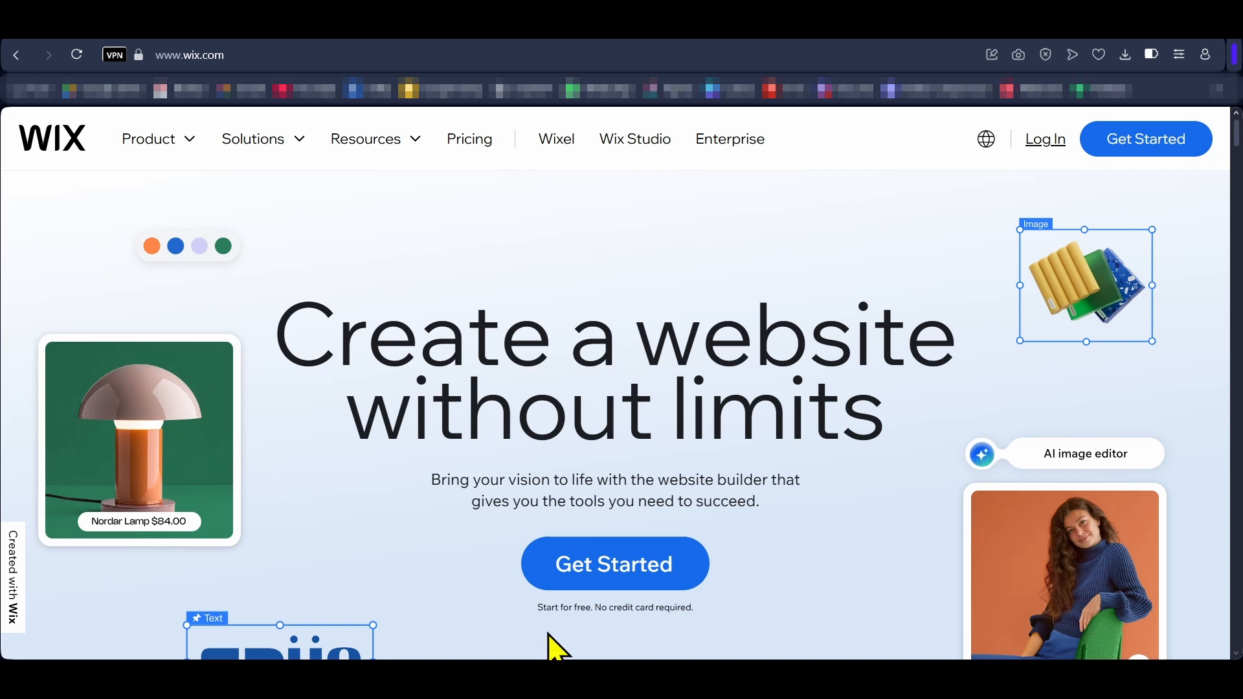
{"action": "left_click_drag", "start_coordinate": [539, 609], "coordinate": [780, 593]}
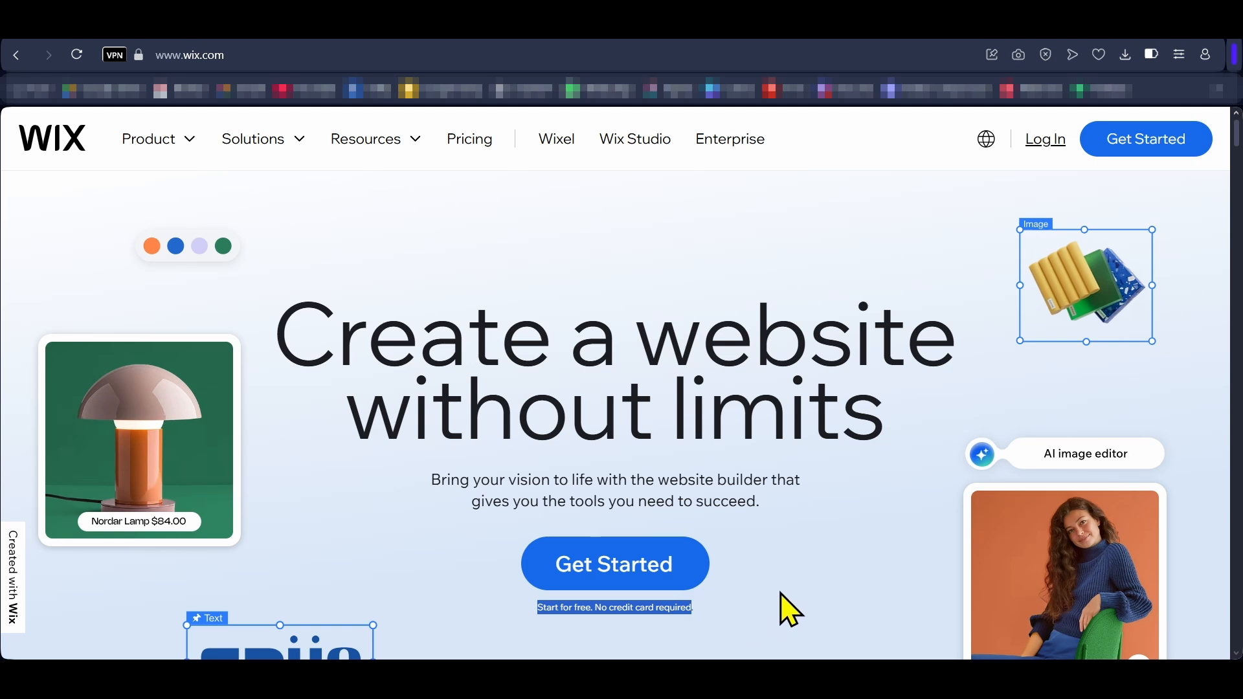
{"action": "left_click", "coordinate": [820, 561]}
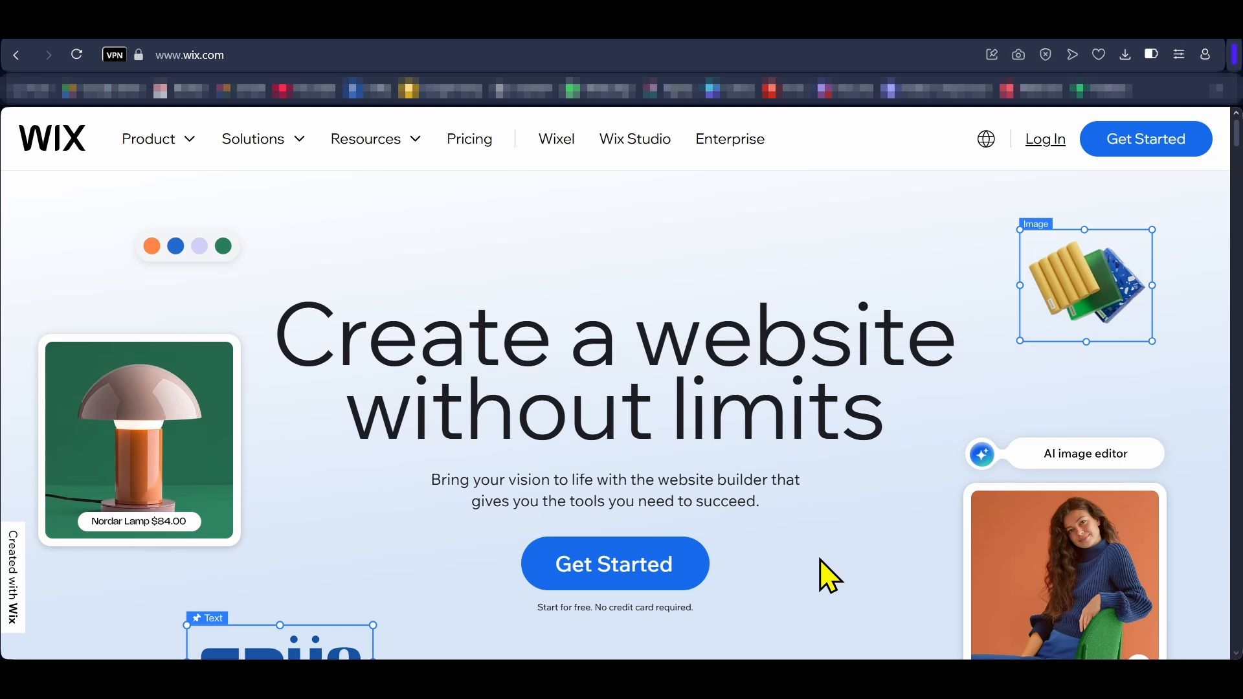
Step: Sign up for a new account, giving the email address and the account password with their confirmations
{"action": "left_click", "coordinate": [1150, 147]}
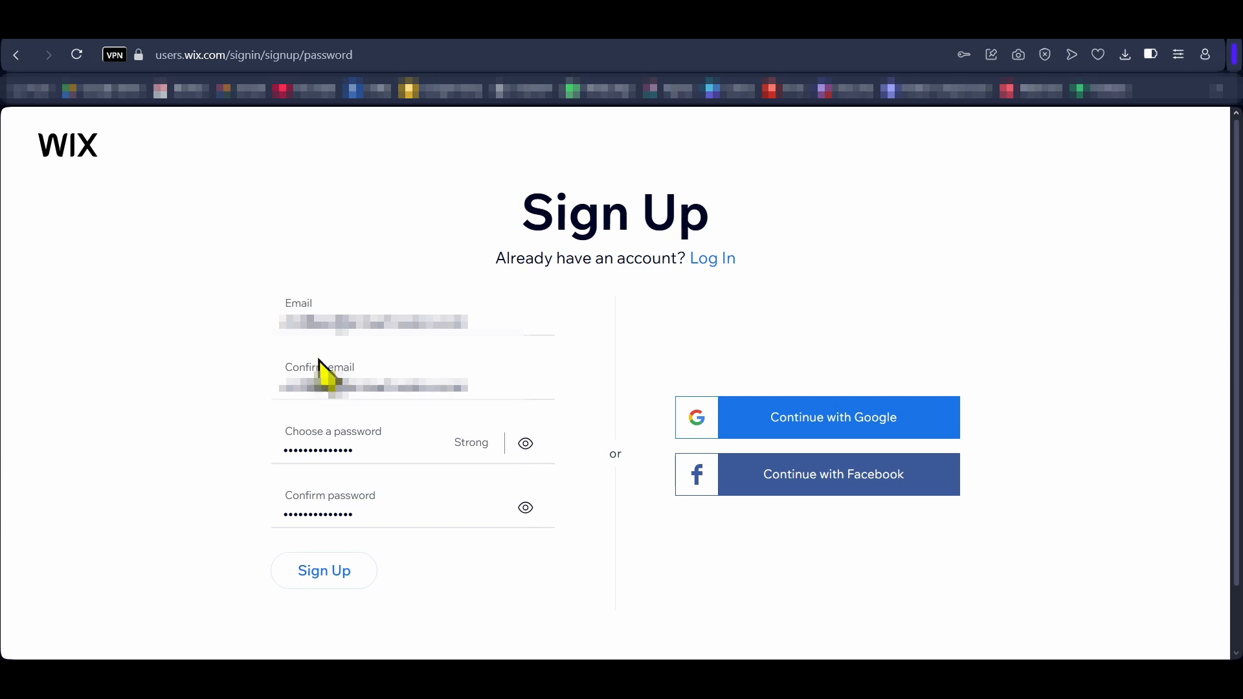
{"action": "left_click", "coordinate": [333, 585]}
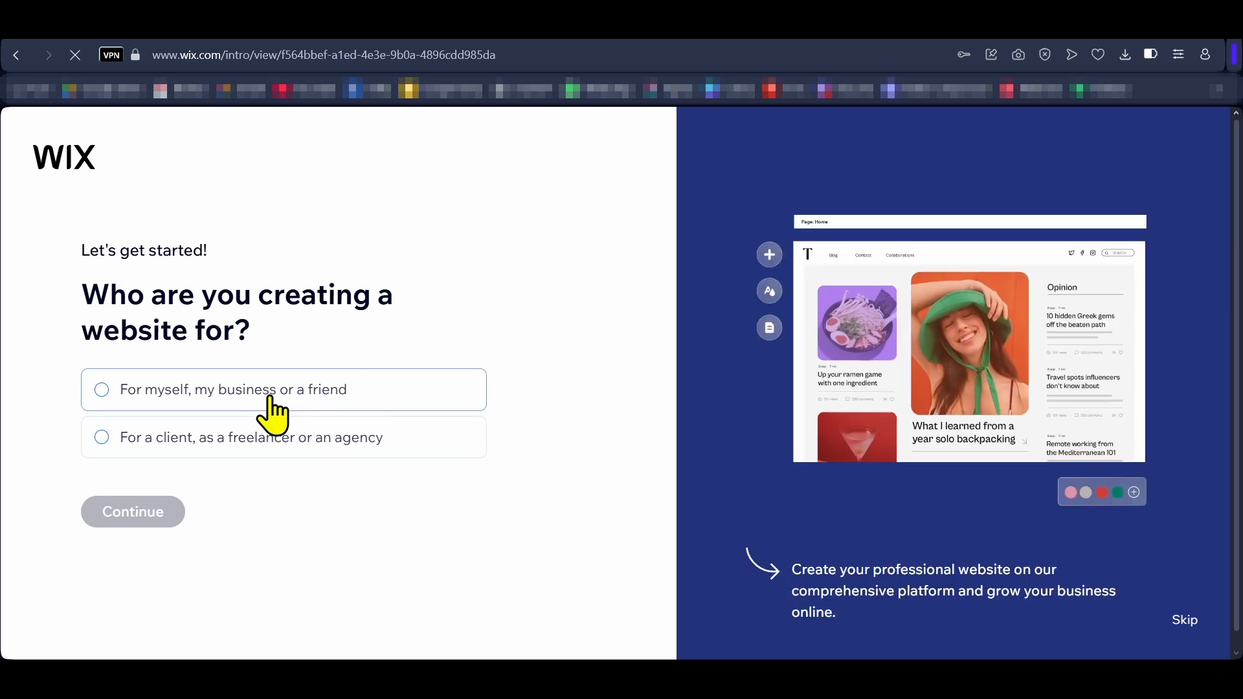
Step: State that the website is for a client, as a freelancer or an agency, and continue creating it with Wix
{"action": "left_click", "coordinate": [266, 437]}
{"action": "left_click", "coordinate": [150, 511]}
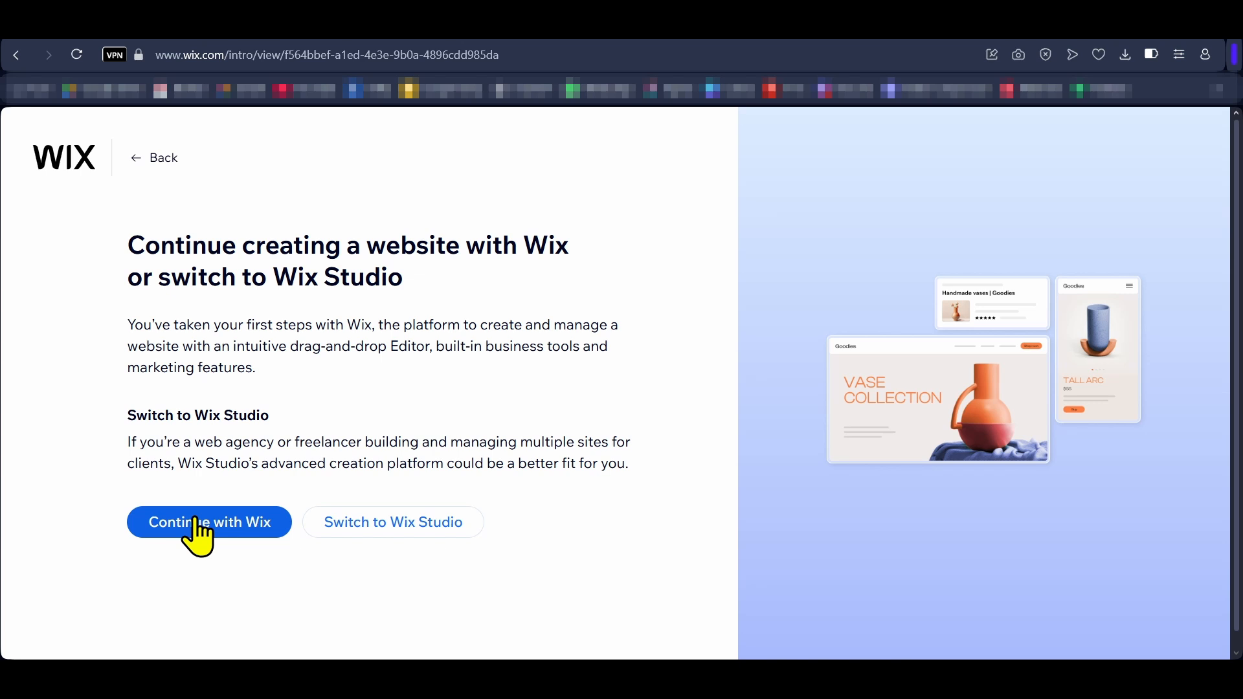
{"action": "left_click", "coordinate": [196, 531]}
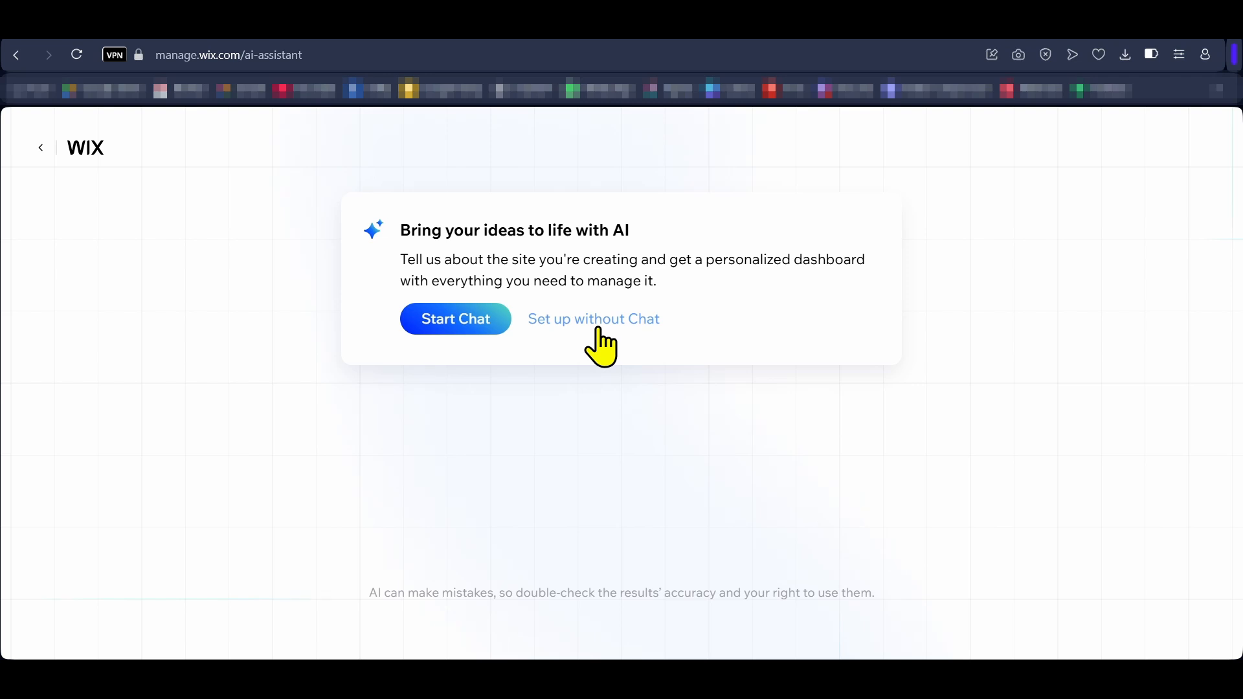
Step: Start the AI setup chat, describing the site as "An ecommerce site that sells tech gadgets" and naming it "Techy Gadgets"
{"action": "left_click", "coordinate": [456, 319]}
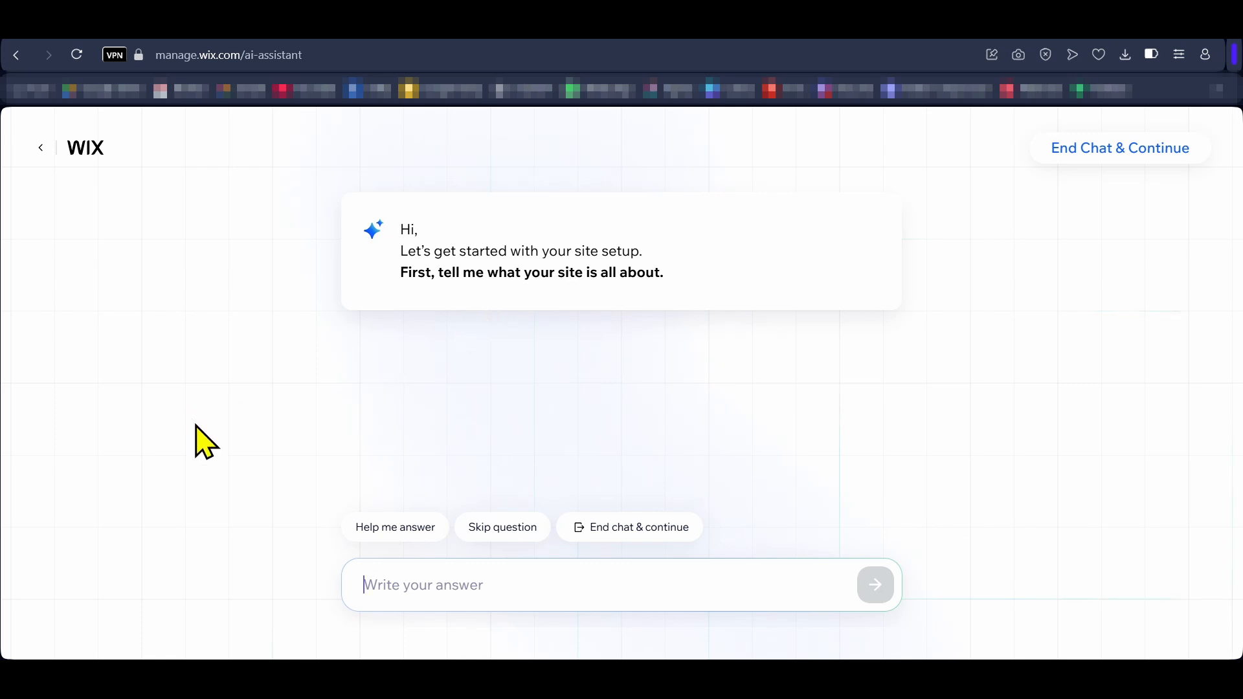
{"action": "type", "text": "An ecommerce site that sells tech gadgets"}
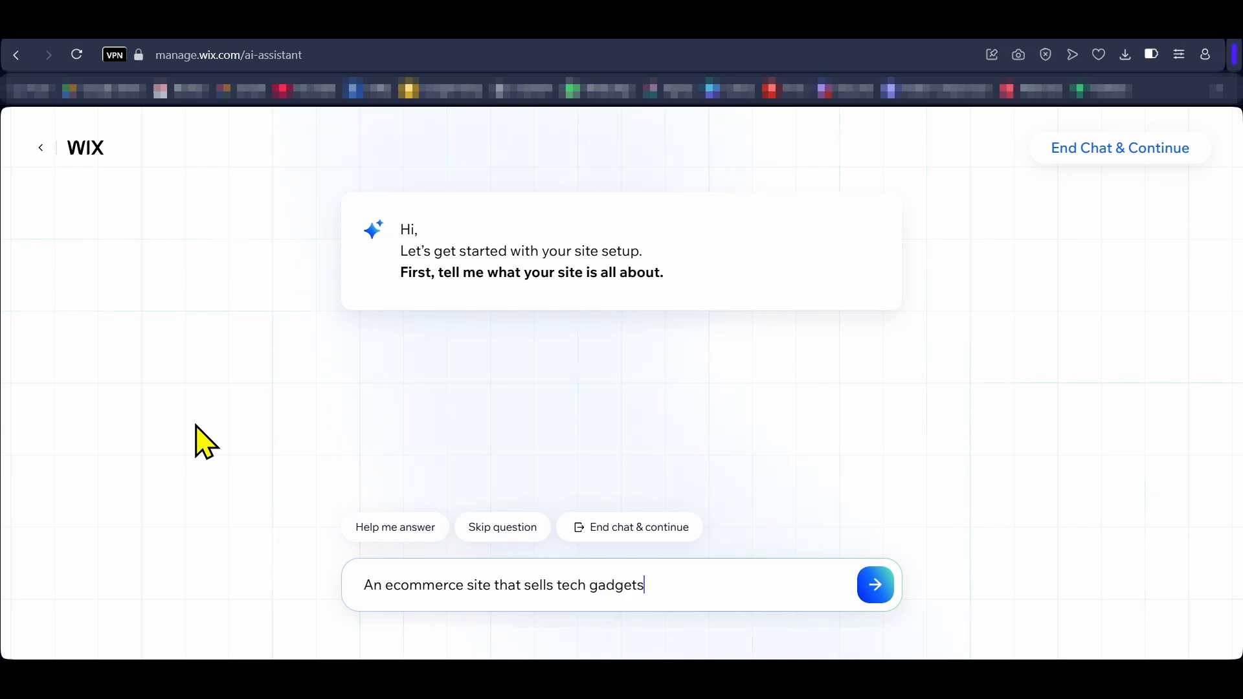
{"action": "key", "text": "Return"}
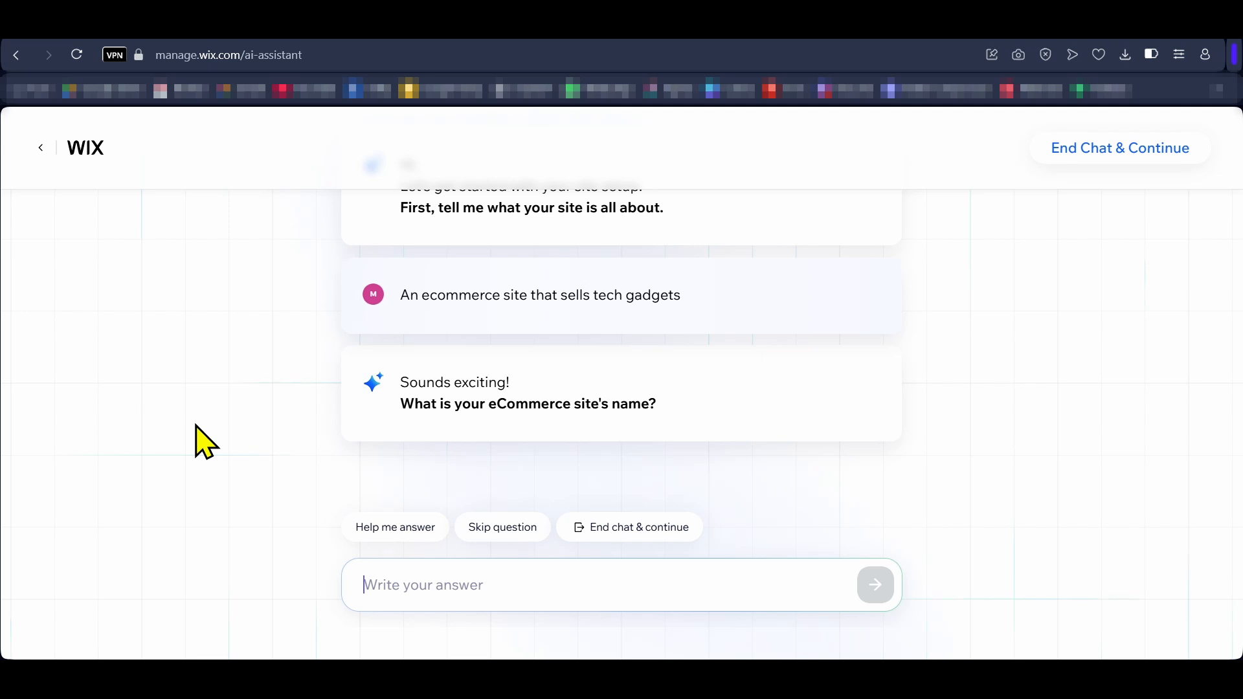
{"action": "type", "text": "Techy Gadgets"}
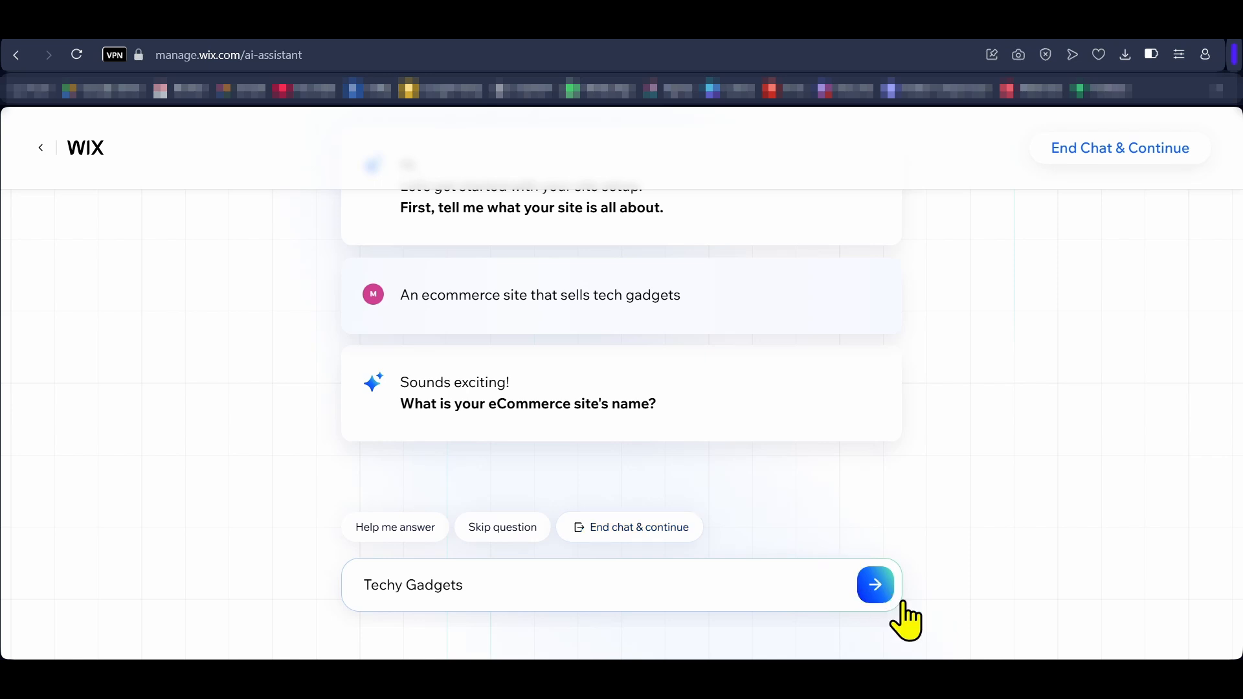
{"action": "left_click", "coordinate": [877, 586]}
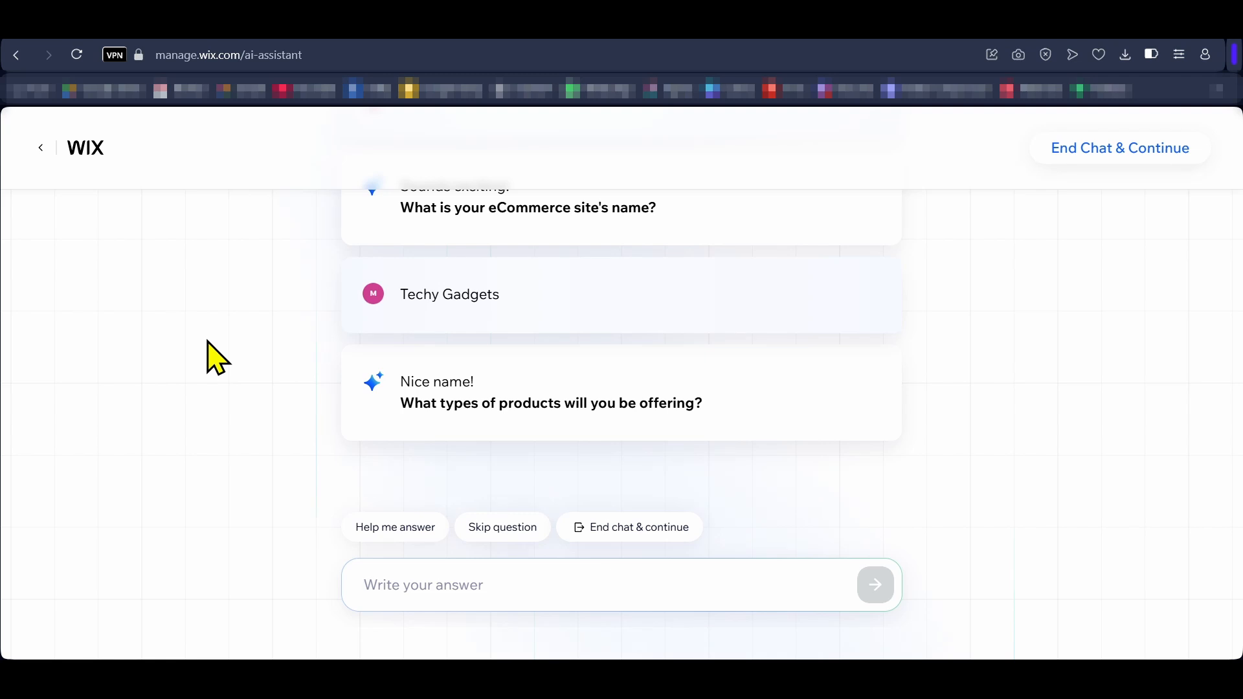
Step: Answer "Mobiles, Laptops, headphones, speakers, tablets, etc" for the product types and "Improve search engine visibility" for the additional goals
{"action": "type", "text": "Mobiles, Laptops, headphones, speakers, tablets"}
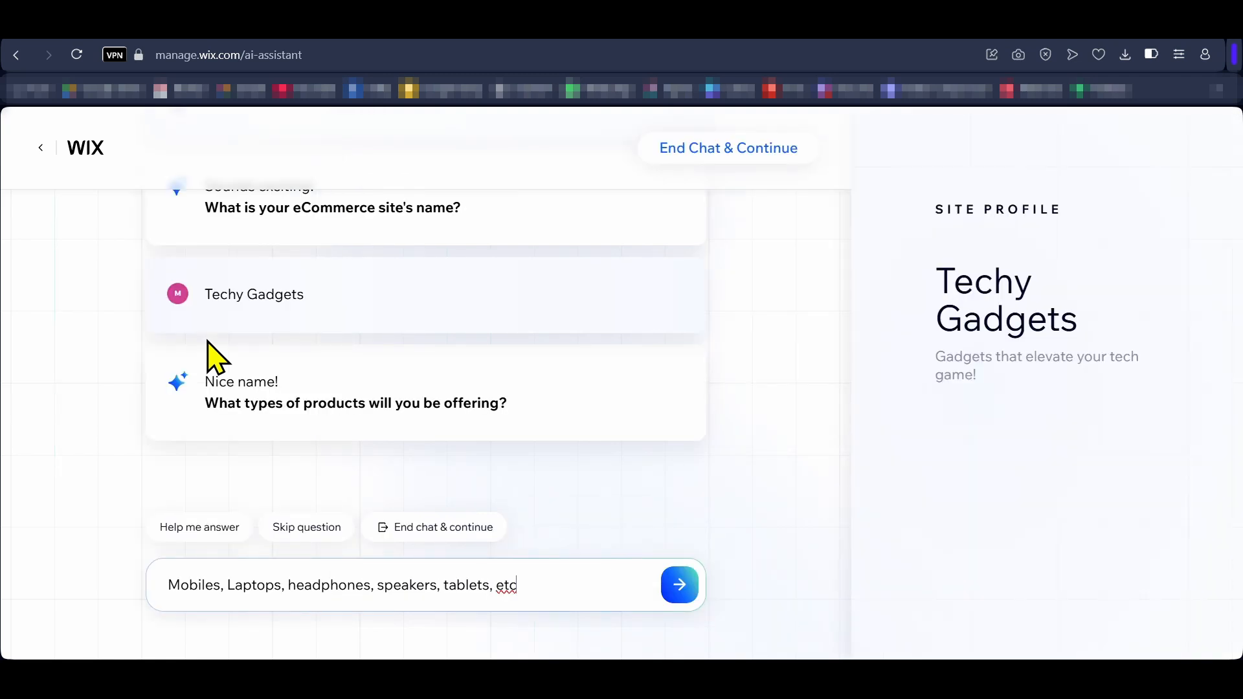
{"action": "type", "text": ", etc"}
{"action": "key", "text": "Return"}
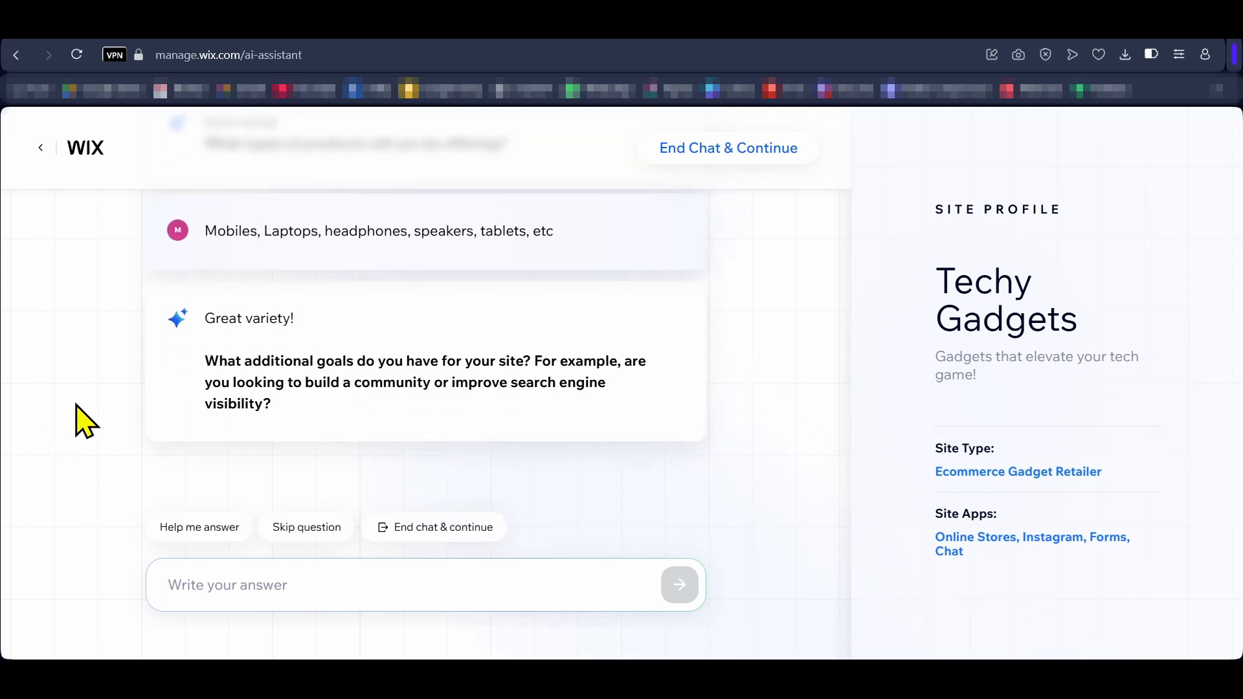
{"action": "type", "text": "Improve search engine visibility"}
{"action": "key", "text": "Return"}
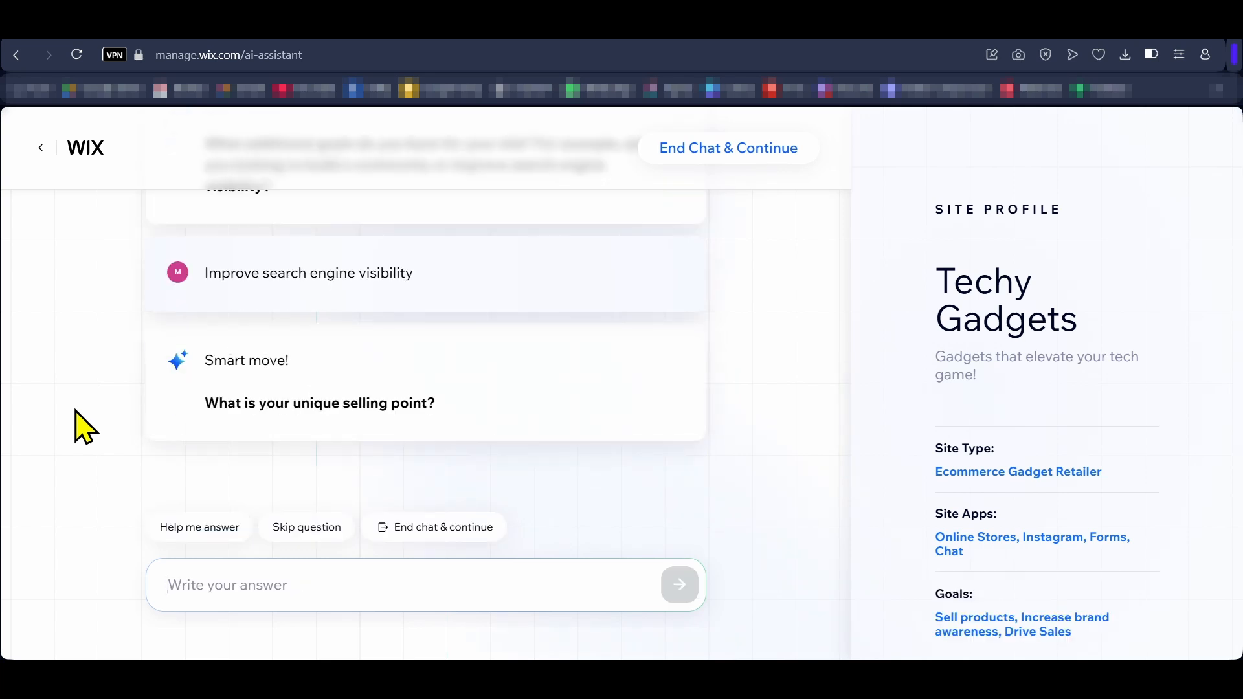
Step: Request suggestions for the unique selling point and answer with the Competitive Pricing and Expert Reviews suggestions
{"action": "left_click", "coordinate": [196, 531]}
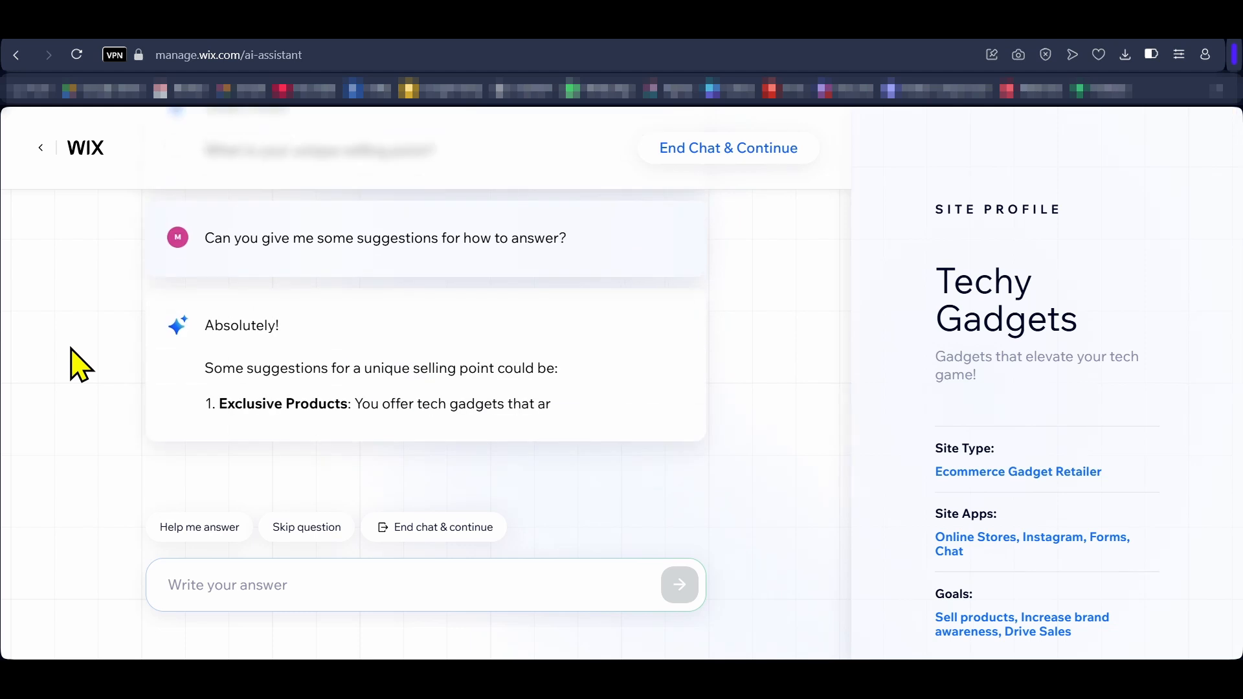
{"action": "left_click_drag", "start_coordinate": [219, 387], "coordinate": [356, 458]}
{"action": "key", "text": "ctrl+c"}
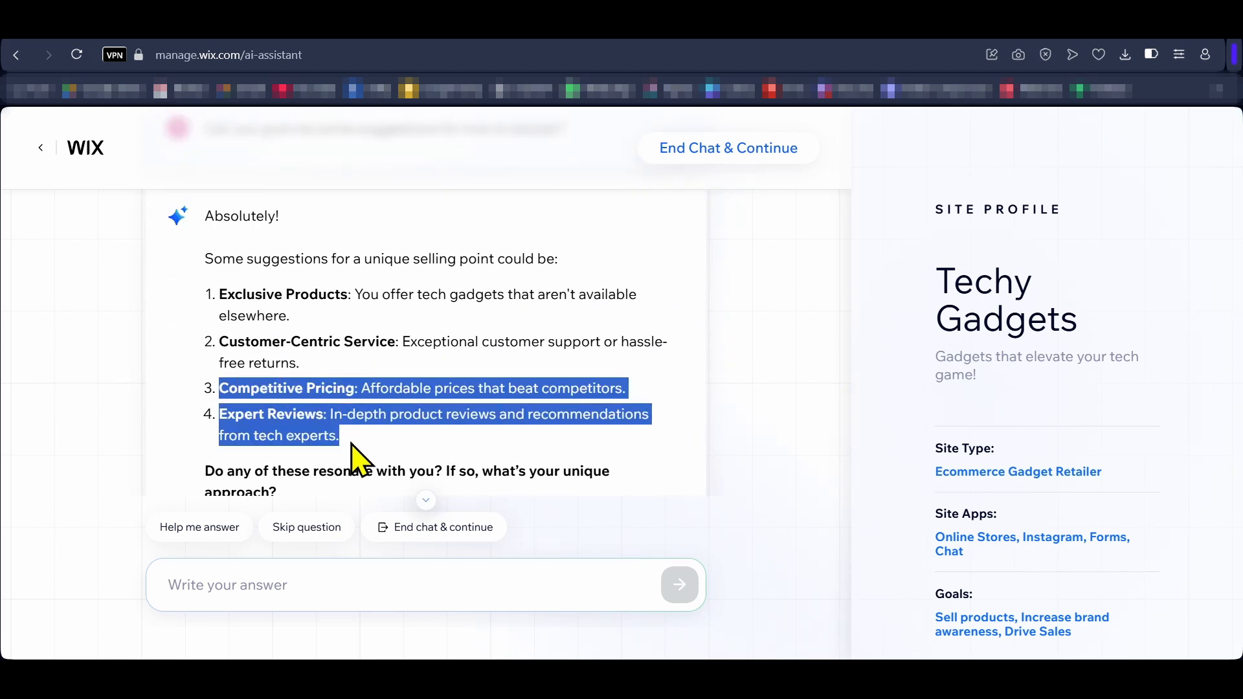
{"action": "left_click", "coordinate": [292, 584]}
{"action": "key", "text": "ctrl+v"}
{"action": "key", "text": "Return"}
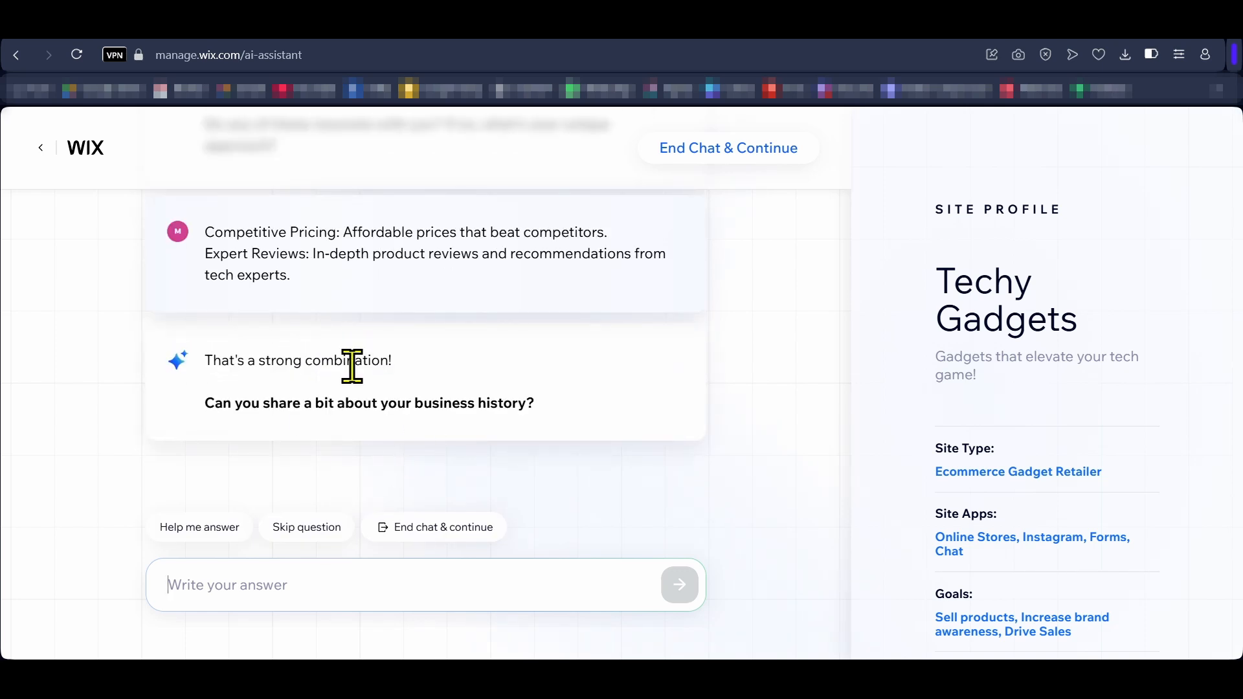
Step: Skip the business history question and go to the site's personalized dashboard
{"action": "left_click", "coordinate": [303, 530]}
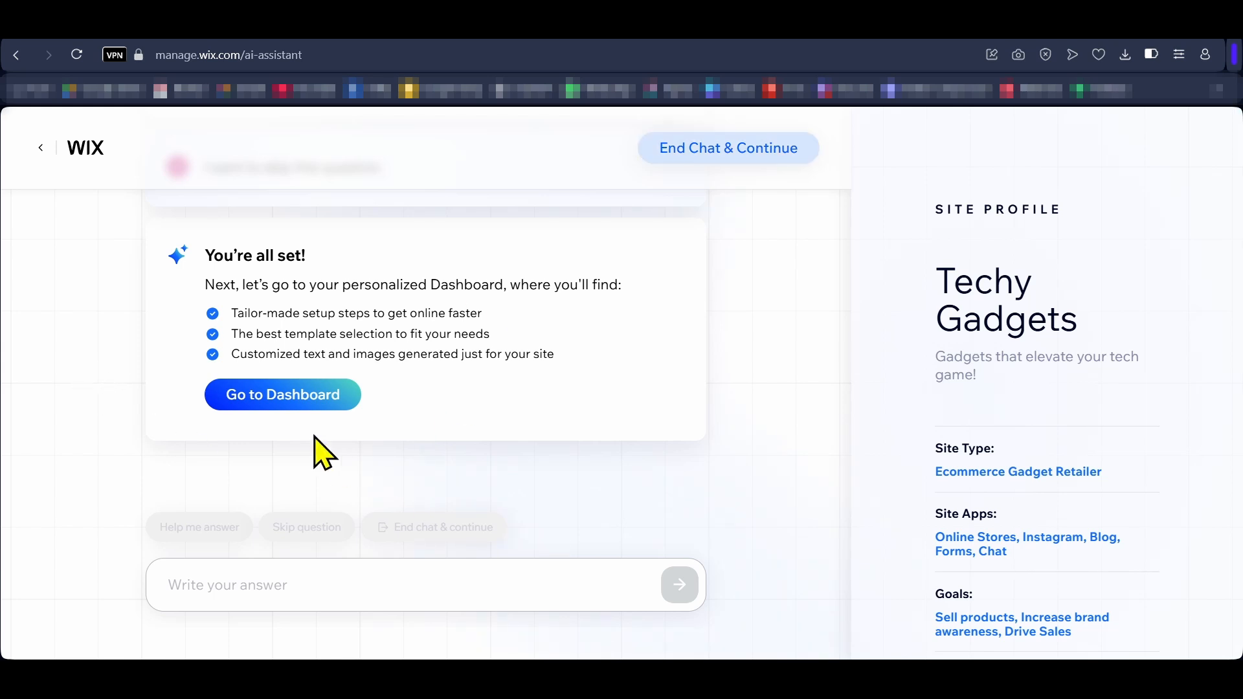
{"action": "left_click", "coordinate": [283, 400]}
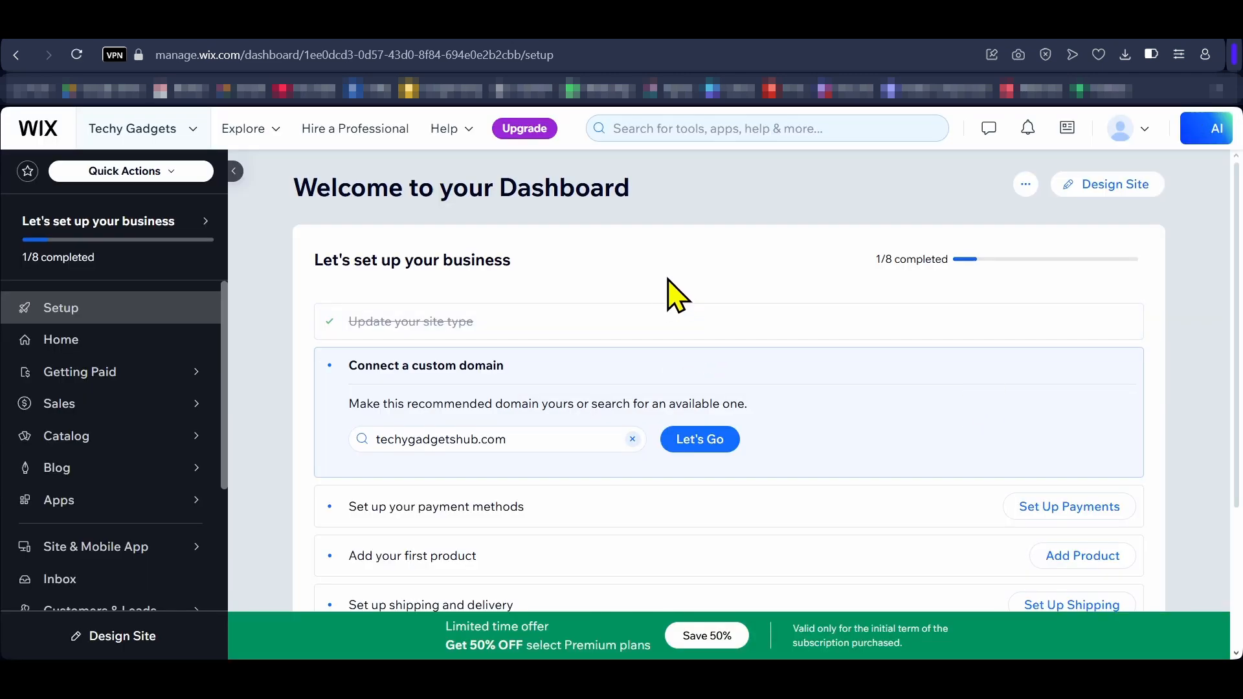
Step: Start designing the site and have AI generate the design instead of using a template
{"action": "left_click", "coordinate": [1107, 191]}
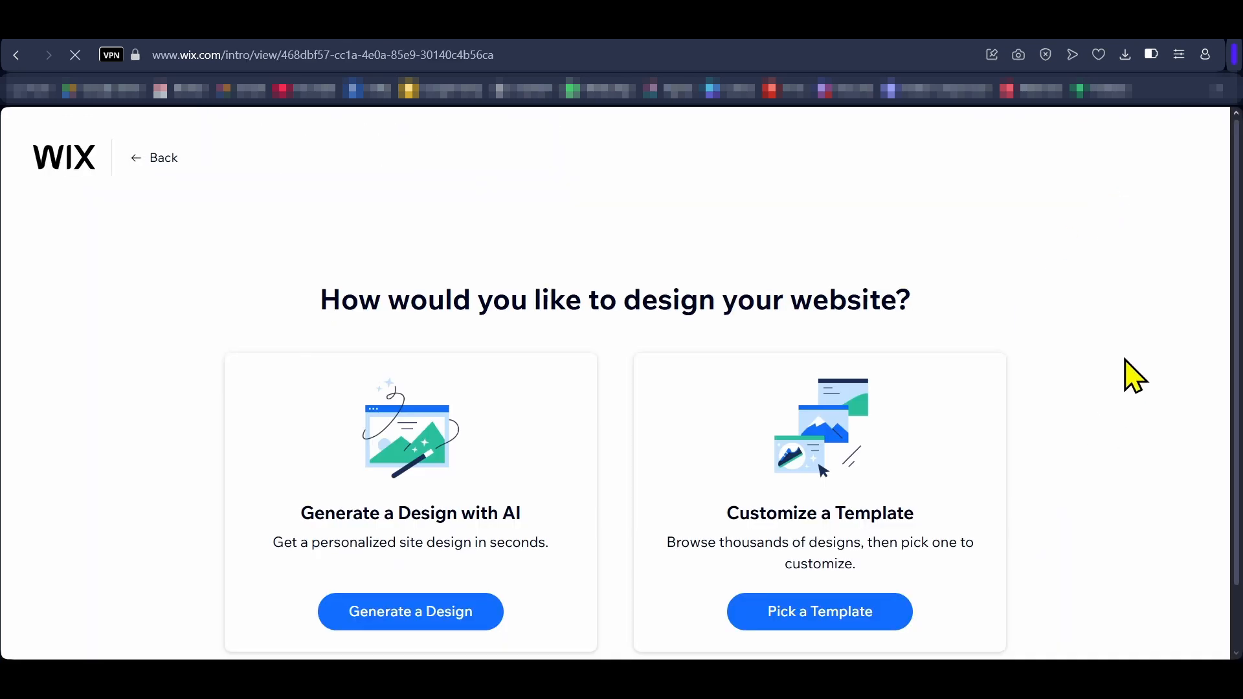
{"action": "scroll", "coordinate": [1124, 369], "scroll_direction": "down", "scroll_amount": 1}
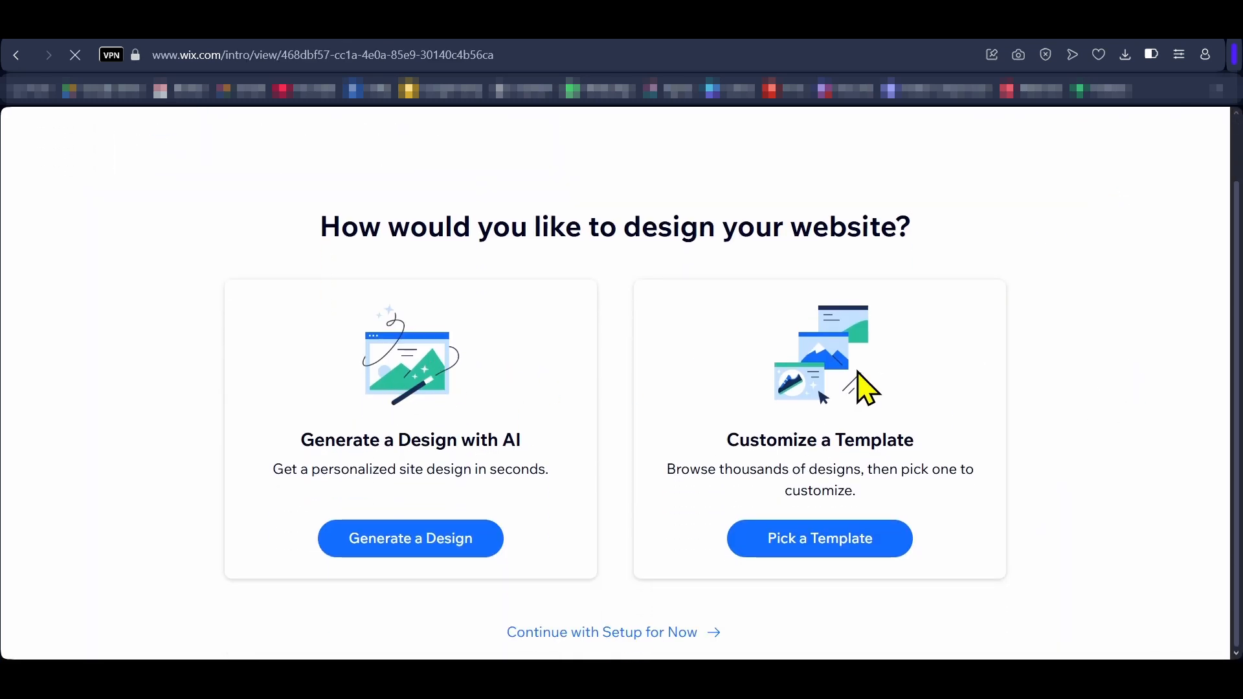
{"action": "left_click", "coordinate": [413, 539]}
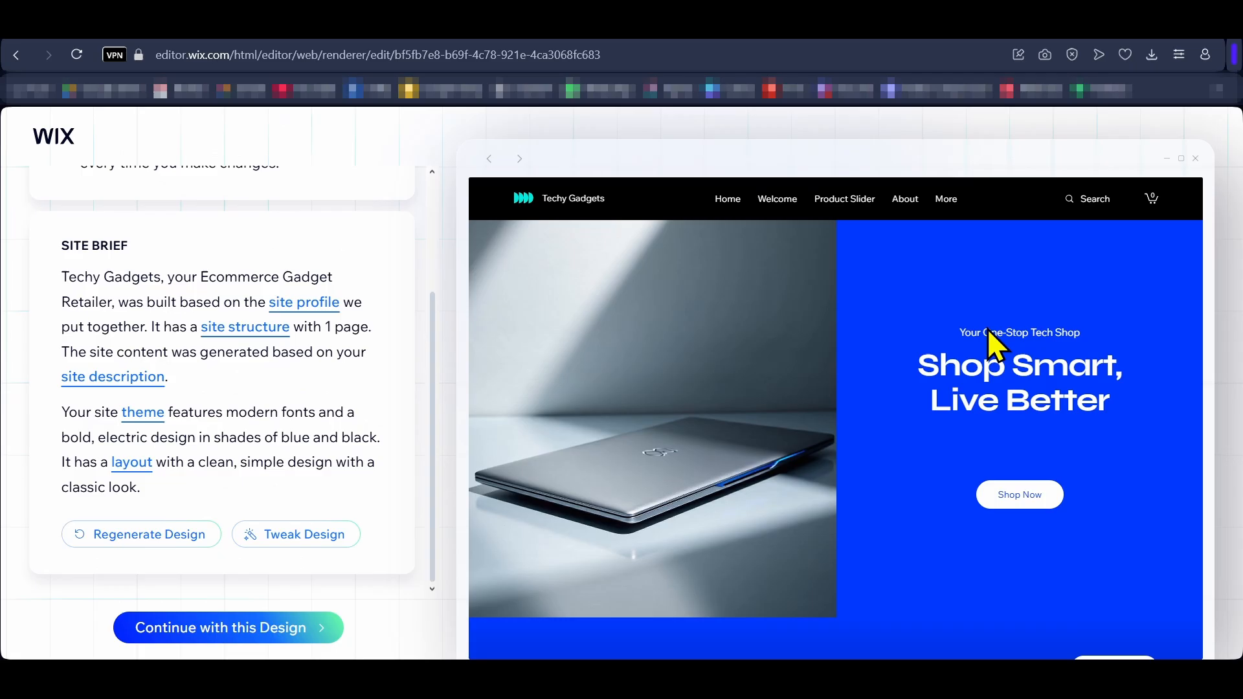
Step: Tweak the AI-generated homepage design and look through the new version from header to footer
{"action": "scroll", "coordinate": [1175, 309], "scroll_direction": "down", "scroll_amount": 15}
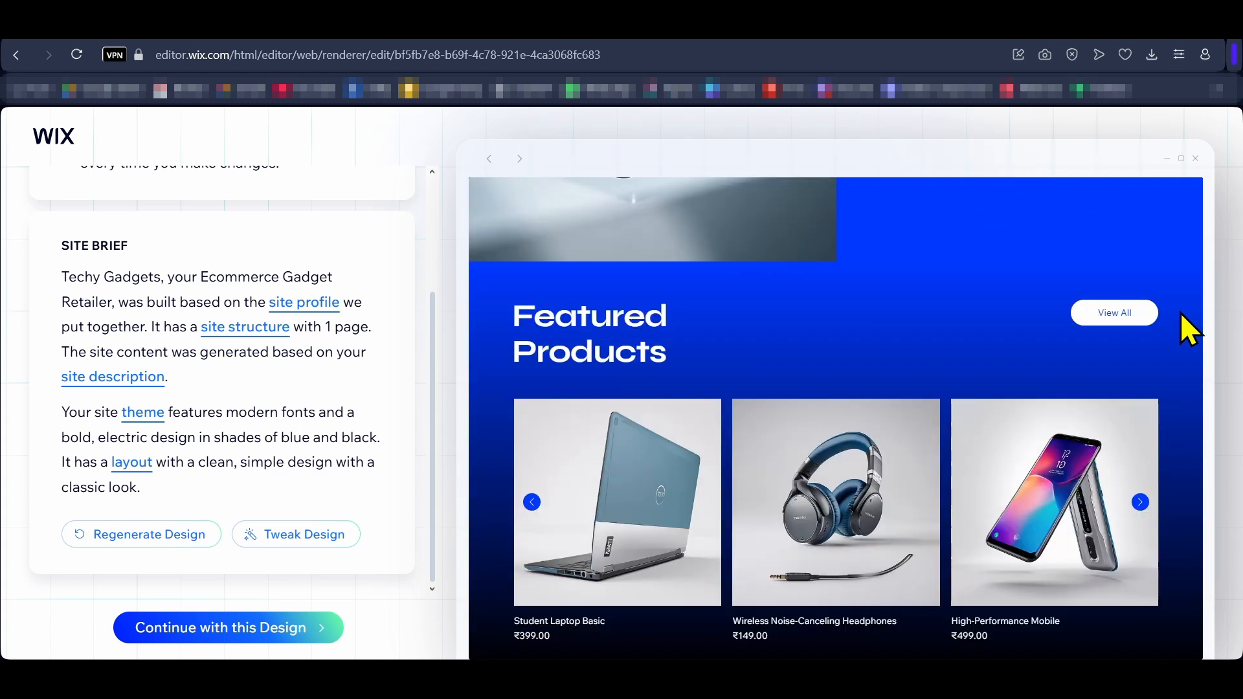
{"action": "scroll", "coordinate": [1142, 332], "scroll_direction": "down", "scroll_amount": 3}
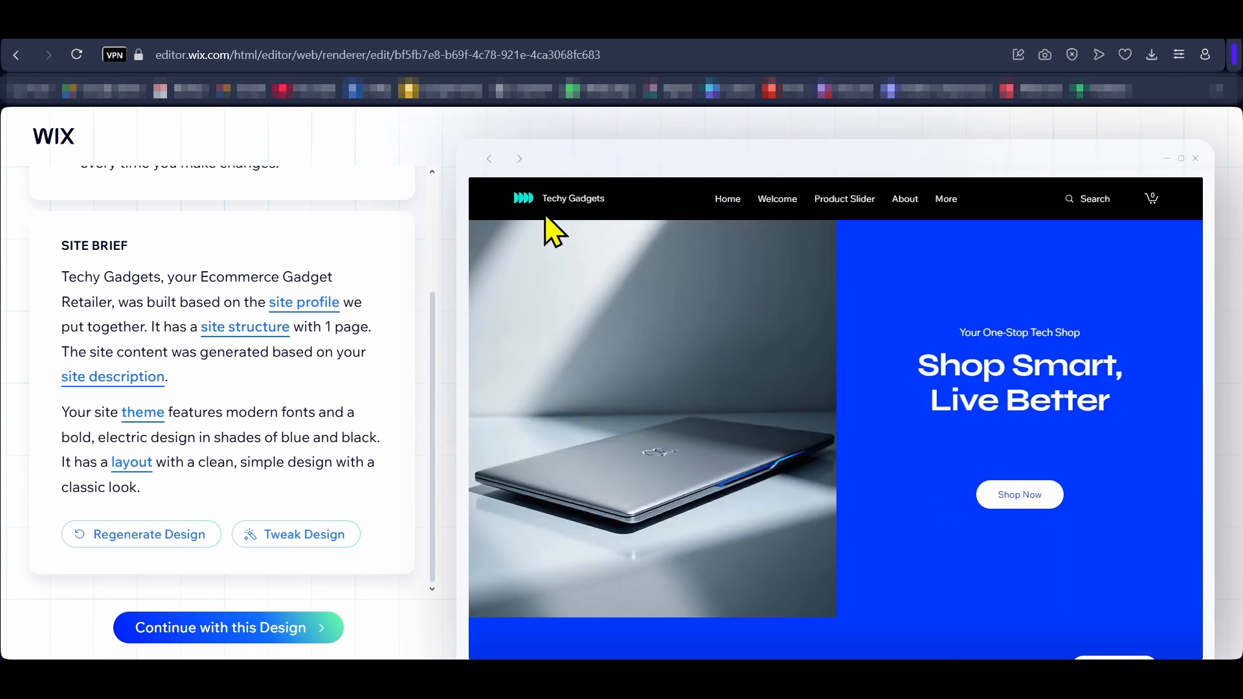
{"action": "scroll", "coordinate": [766, 361], "scroll_direction": "down", "scroll_amount": 20}
{"action": "scroll", "coordinate": [766, 361], "scroll_direction": "up", "scroll_amount": 20}
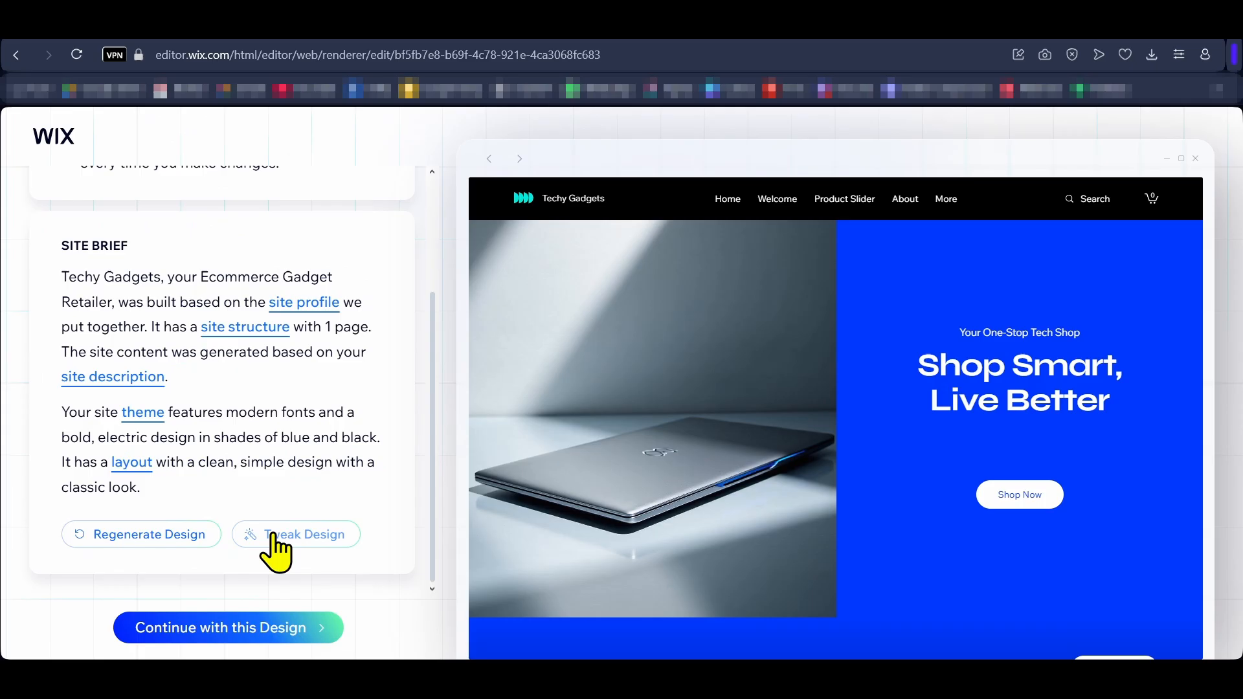
{"action": "left_click", "coordinate": [408, 458]}
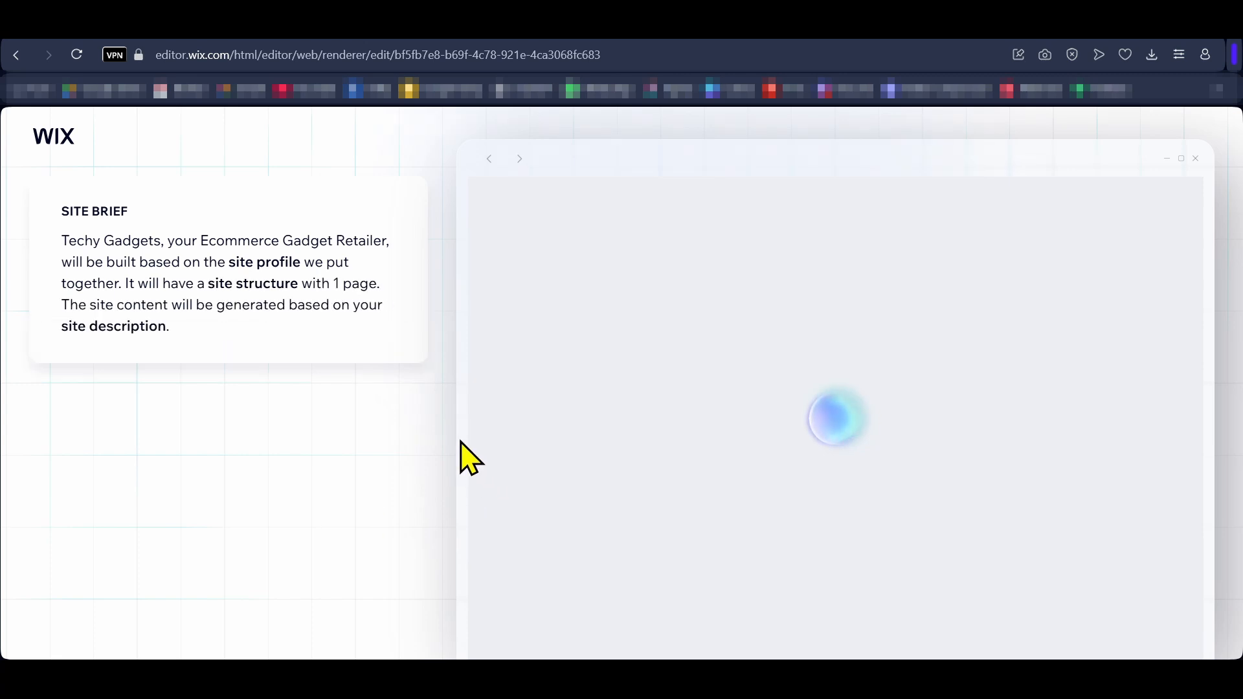
{"action": "scroll", "coordinate": [874, 333], "scroll_direction": "down", "scroll_amount": 10}
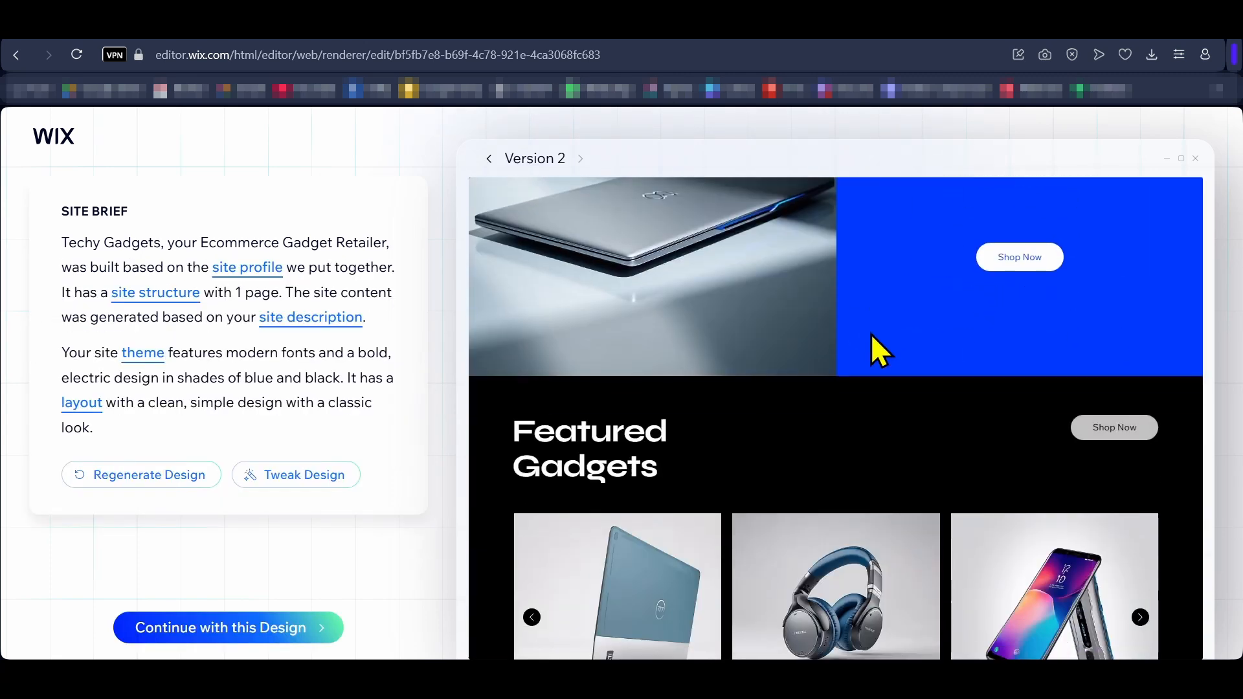
{"action": "scroll", "coordinate": [875, 294], "scroll_direction": "down", "scroll_amount": 10}
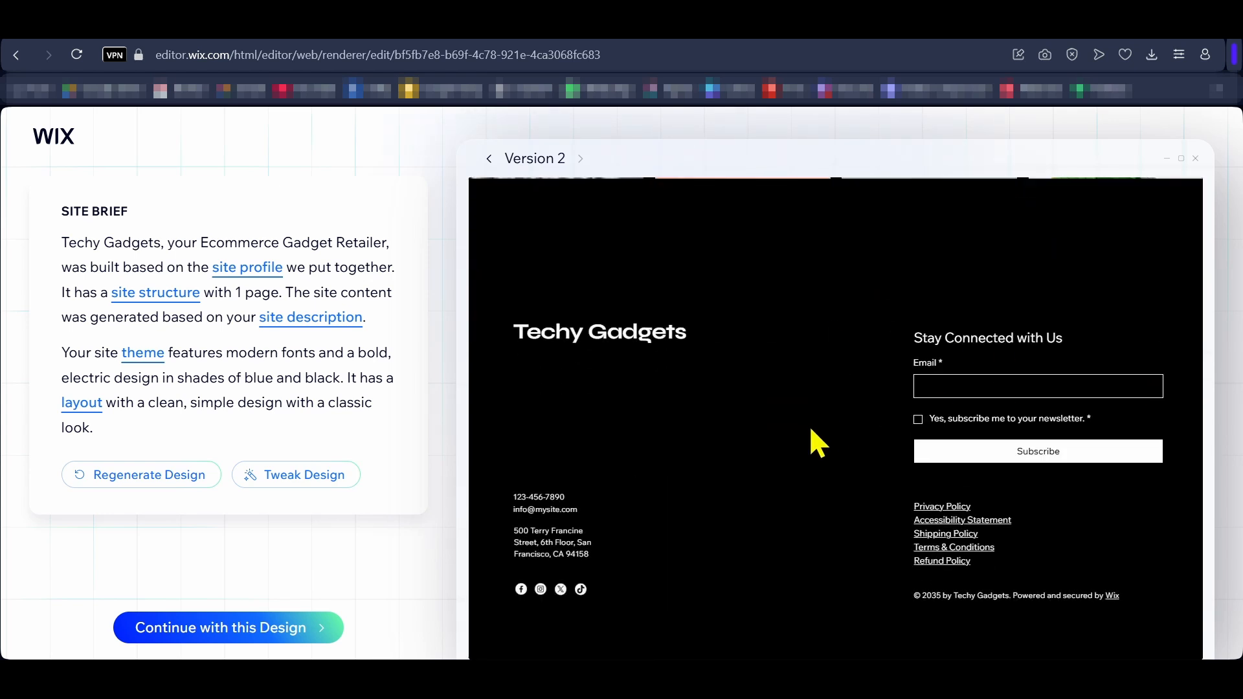
{"action": "scroll", "coordinate": [812, 424], "scroll_direction": "up", "scroll_amount": 20}
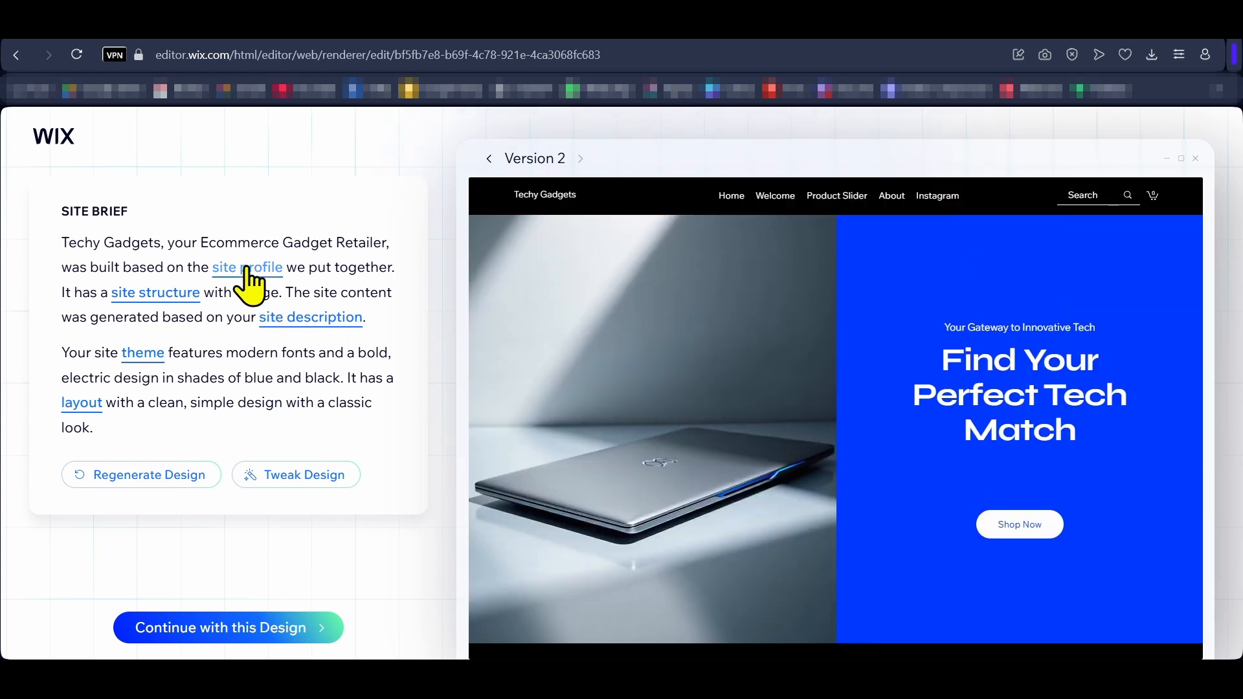
Step: Check the site profile's basic info, site description and contact info with its social links, and apply the profile
{"action": "left_click", "coordinate": [248, 269]}
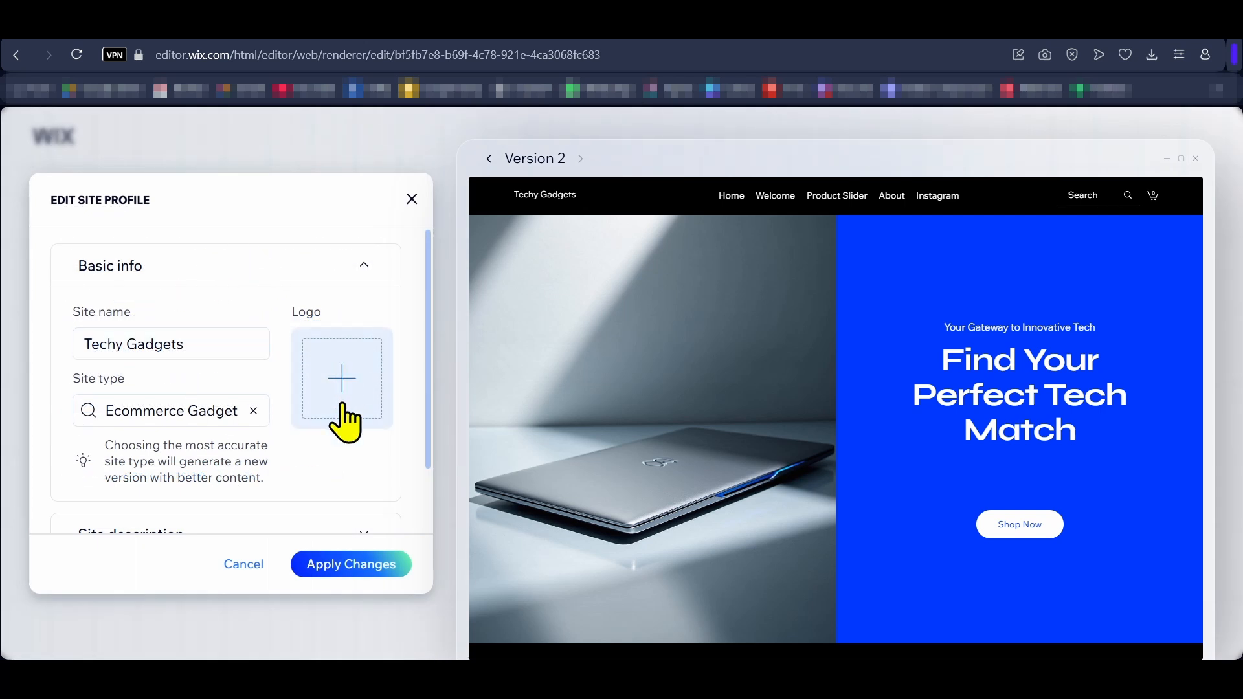
{"action": "scroll", "coordinate": [366, 395], "scroll_direction": "down", "scroll_amount": 1}
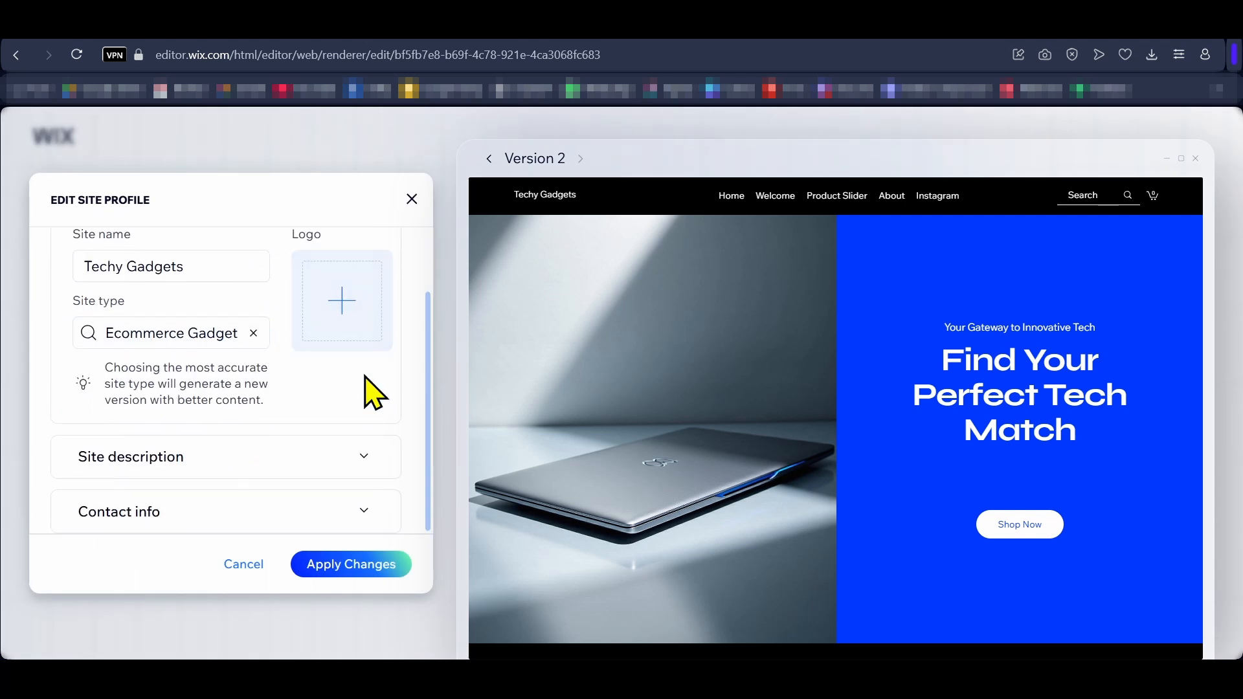
{"action": "left_click", "coordinate": [367, 465]}
{"action": "left_click", "coordinate": [350, 510]}
{"action": "scroll", "coordinate": [331, 407], "scroll_direction": "down", "scroll_amount": 4}
{"action": "scroll", "coordinate": [331, 401], "scroll_direction": "up", "scroll_amount": 2}
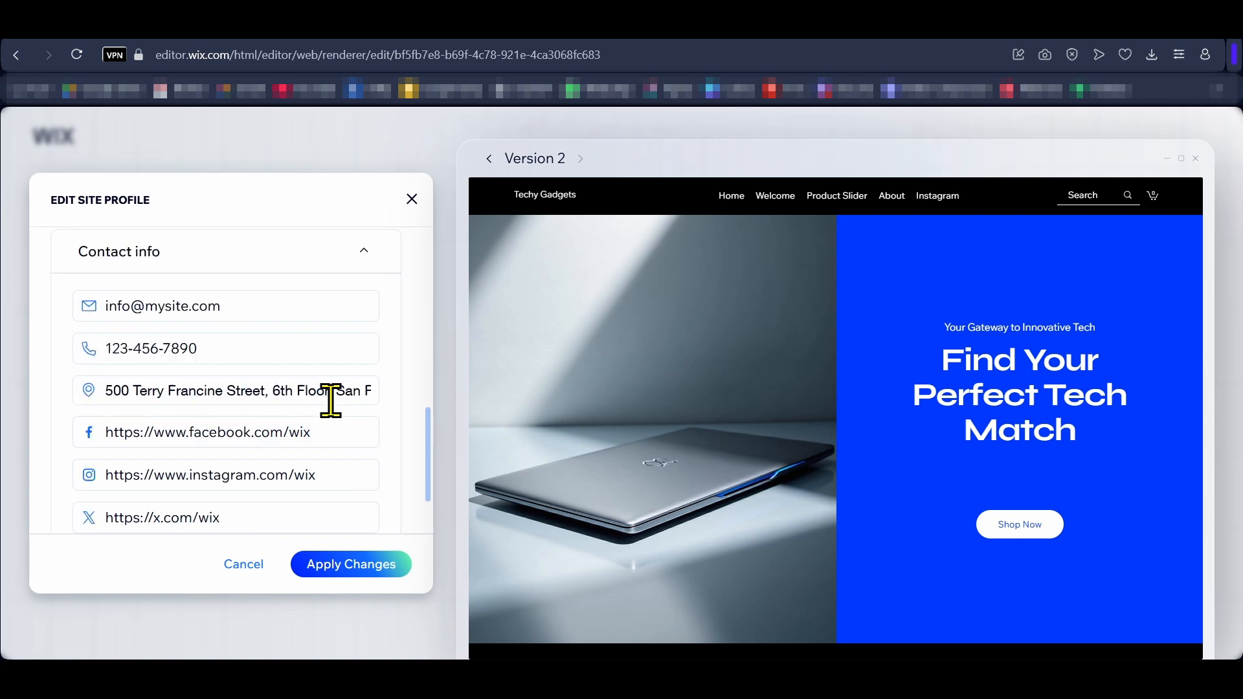
{"action": "scroll", "coordinate": [267, 401], "scroll_direction": "down", "scroll_amount": 1}
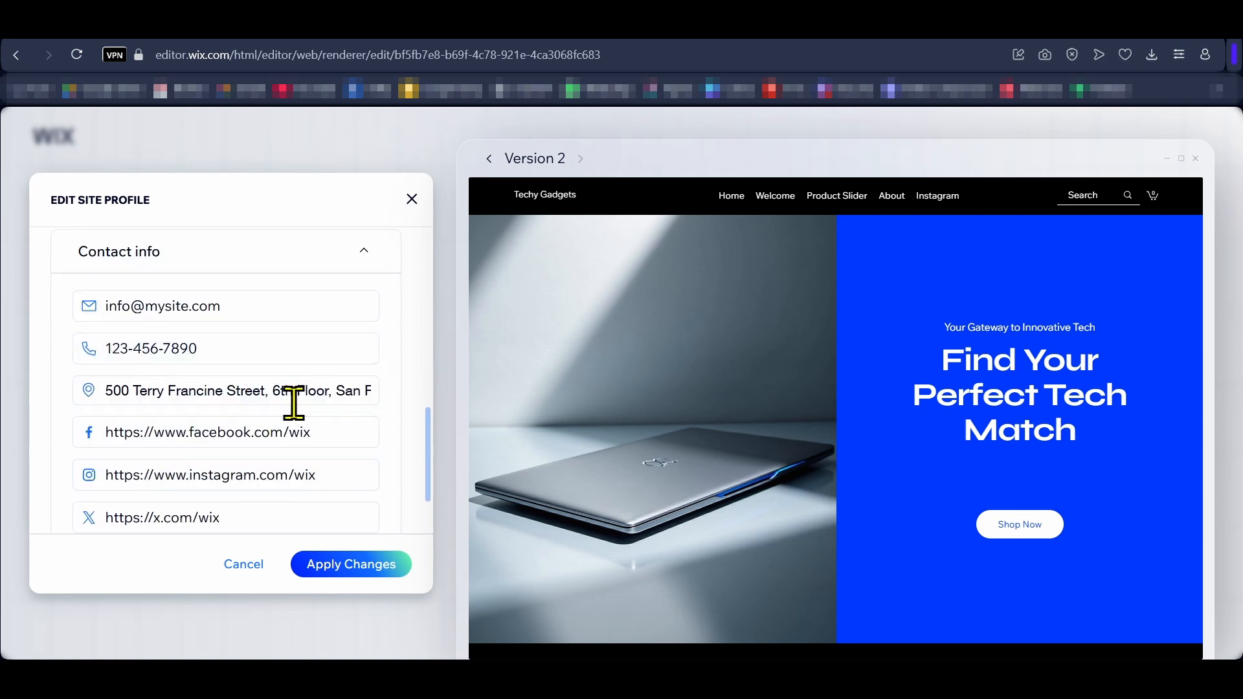
{"action": "scroll", "coordinate": [281, 453], "scroll_direction": "down", "scroll_amount": 1}
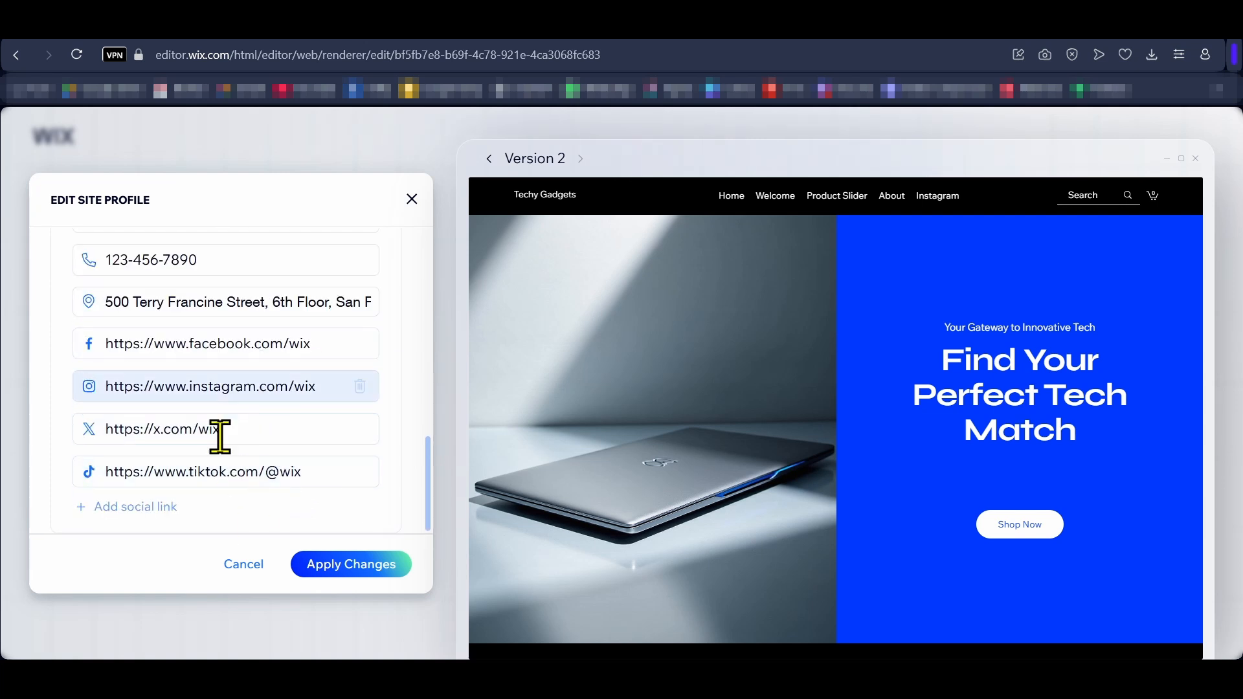
{"action": "left_click", "coordinate": [350, 564]}
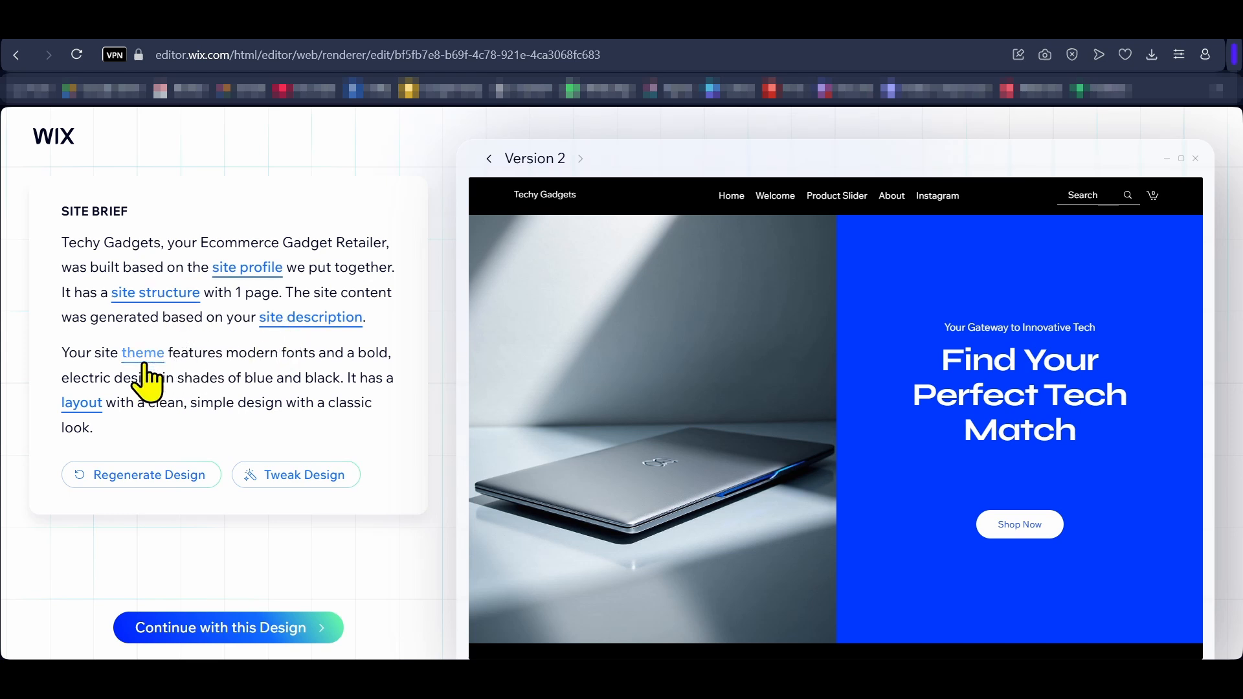
Step: Check the layout options for the AI design, accept Version 2 and continue to the site editor without choosing a domain
{"action": "left_click", "coordinate": [82, 407]}
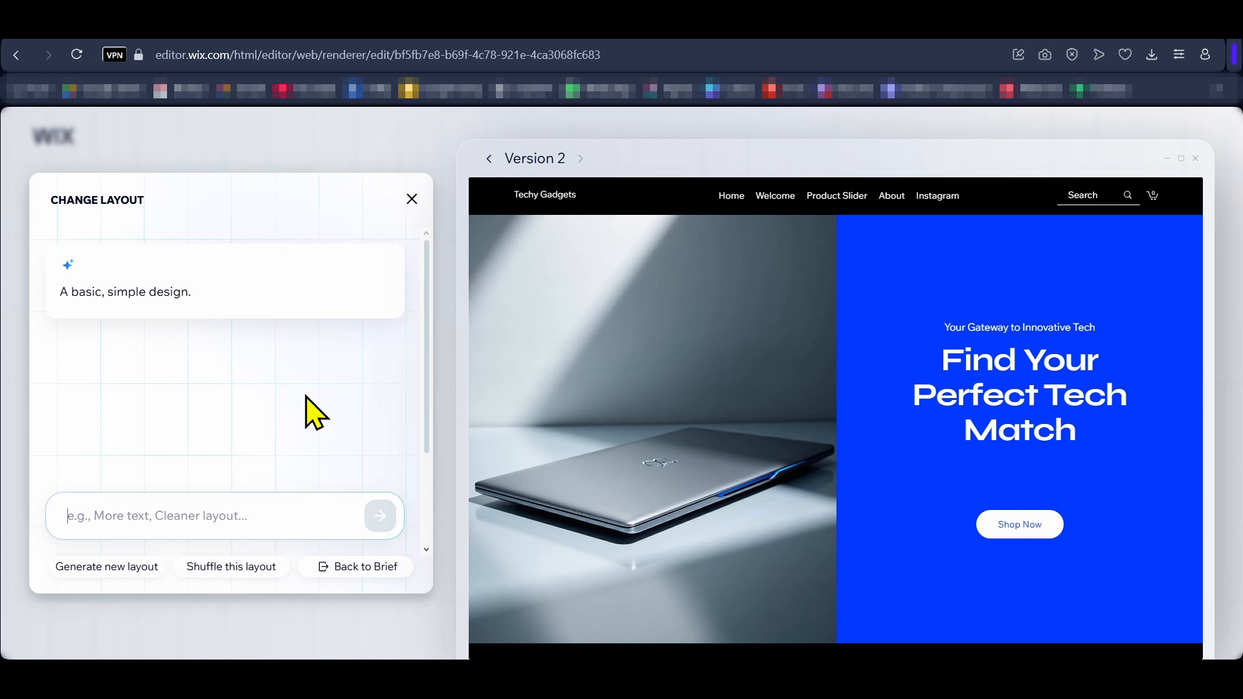
{"action": "left_click", "coordinate": [411, 199]}
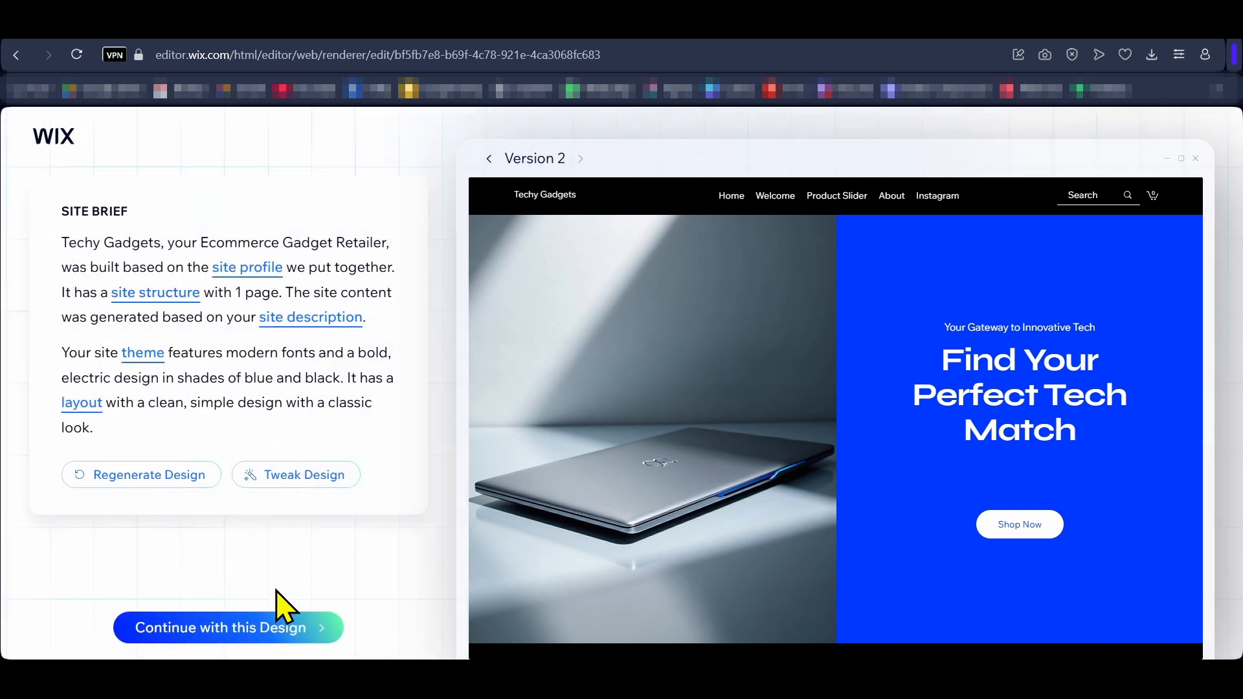
{"action": "left_click", "coordinate": [220, 630]}
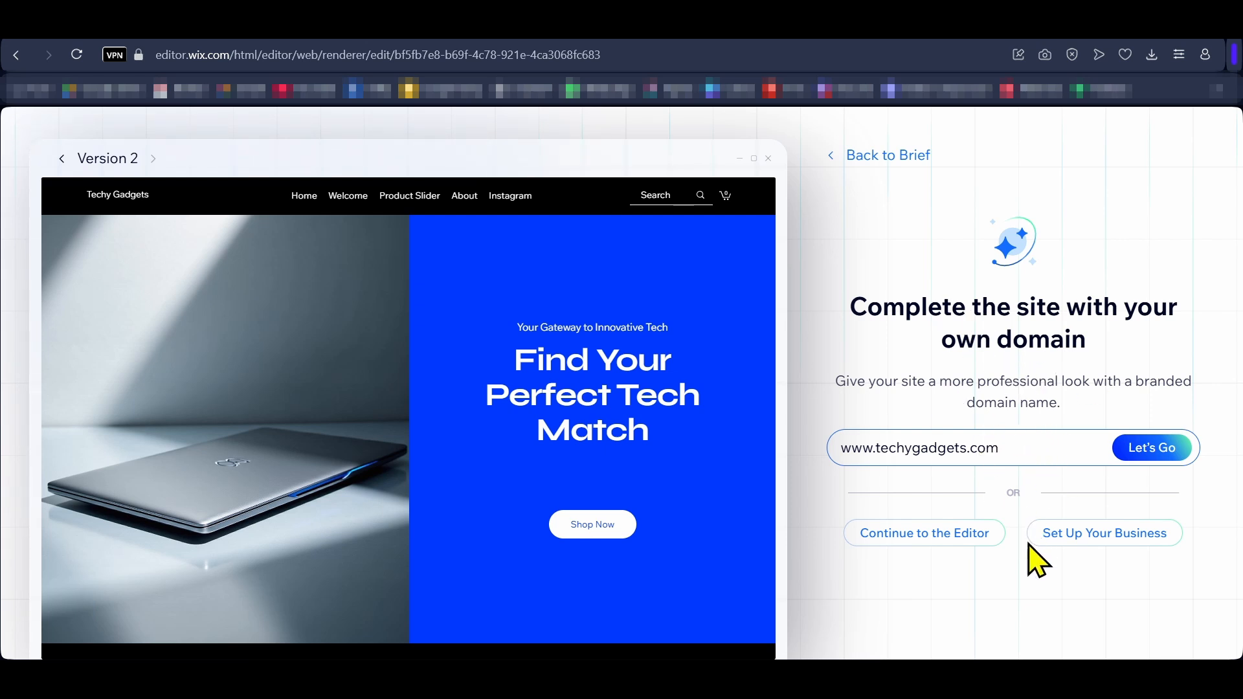
{"action": "left_click", "coordinate": [922, 539]}
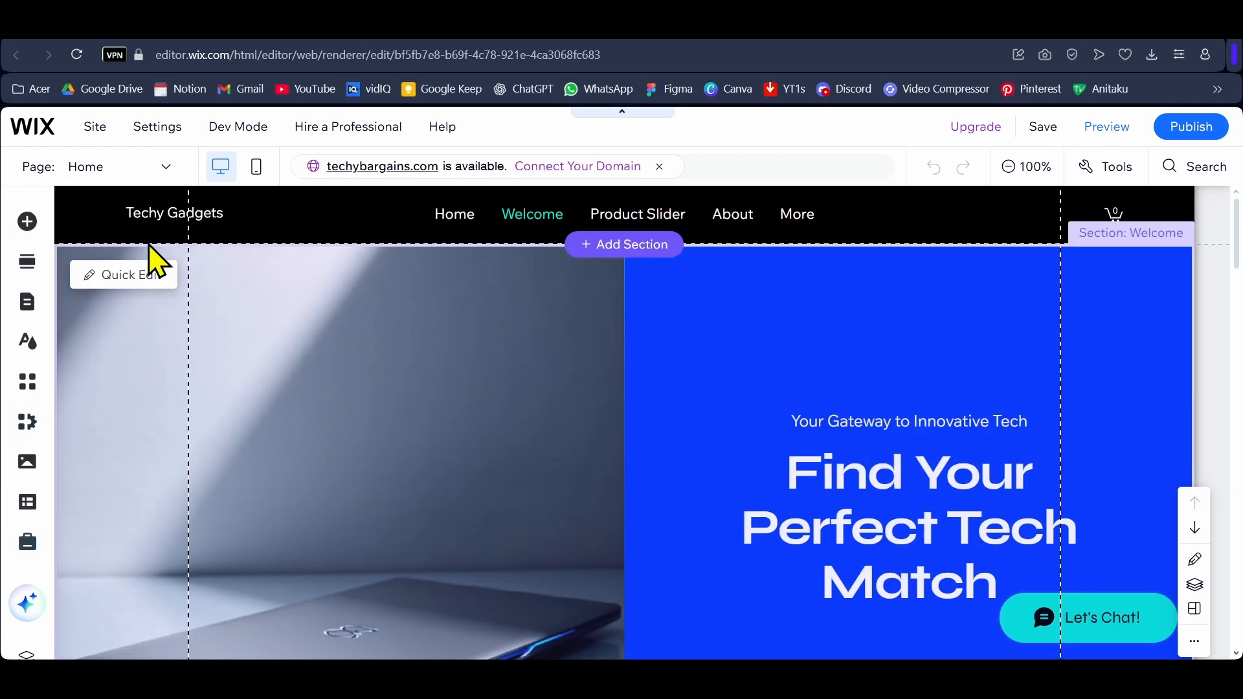
Step: Look through the elements that can be added to the page, including the text, image and button categories
{"action": "left_click", "coordinate": [27, 223]}
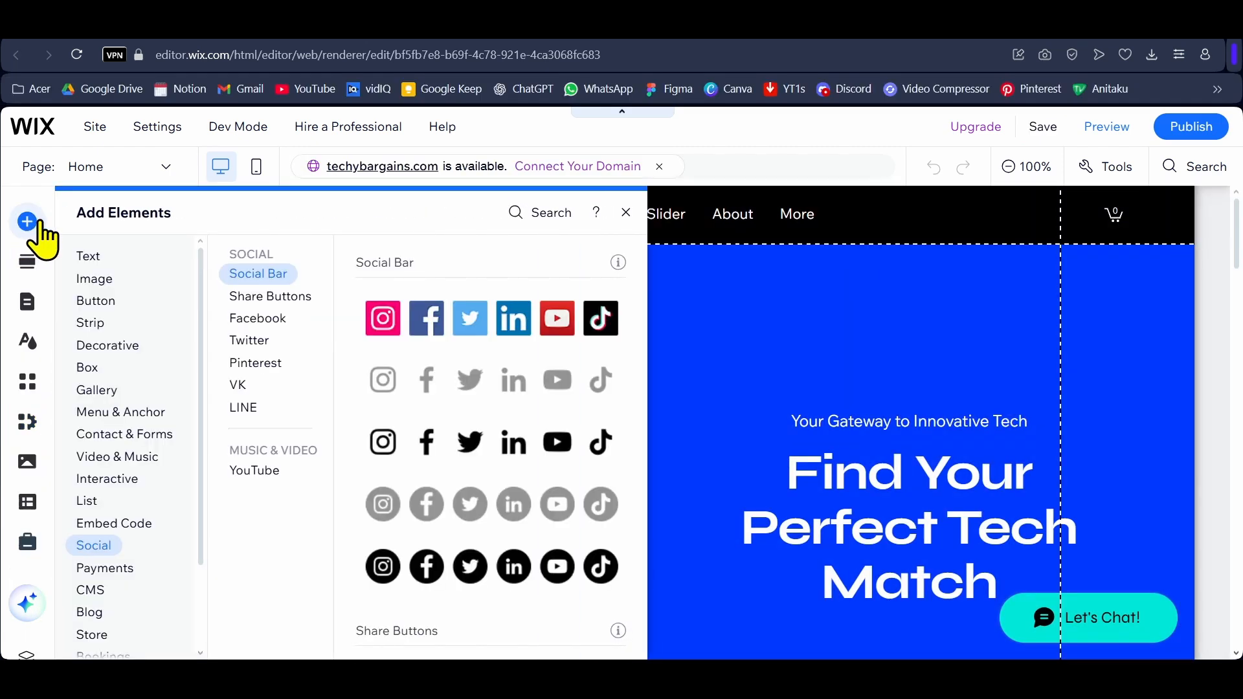
{"action": "left_click", "coordinate": [92, 256]}
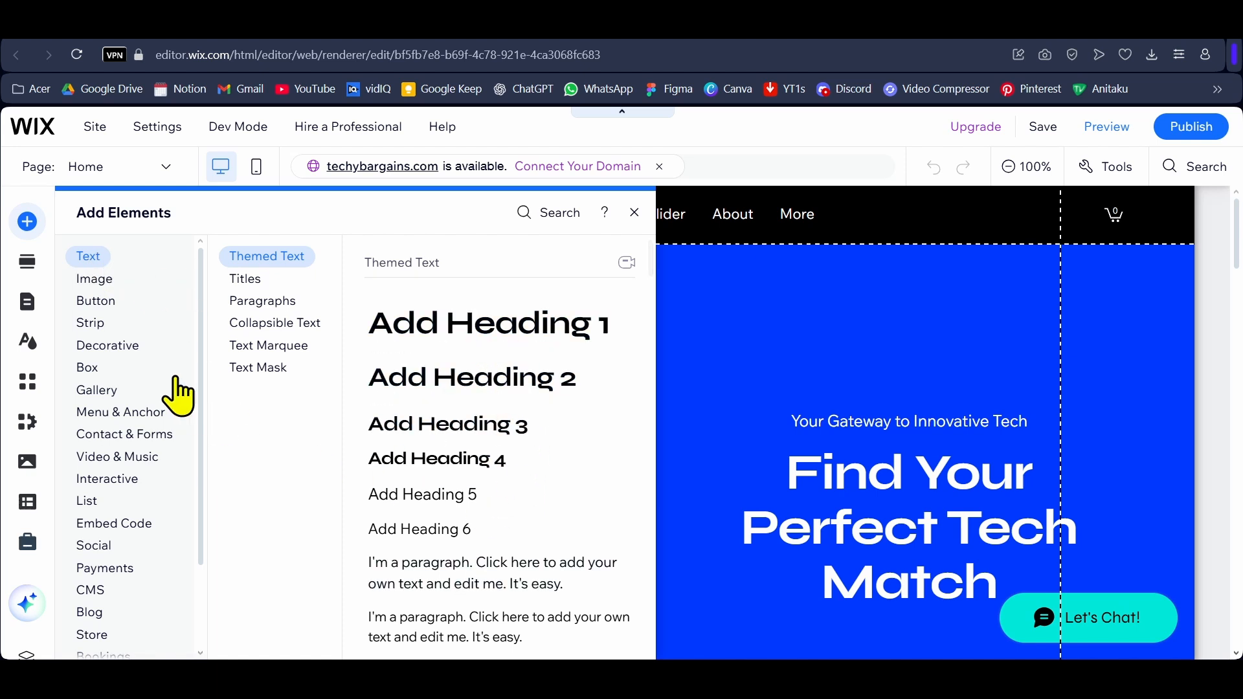
{"action": "left_click", "coordinate": [96, 279]}
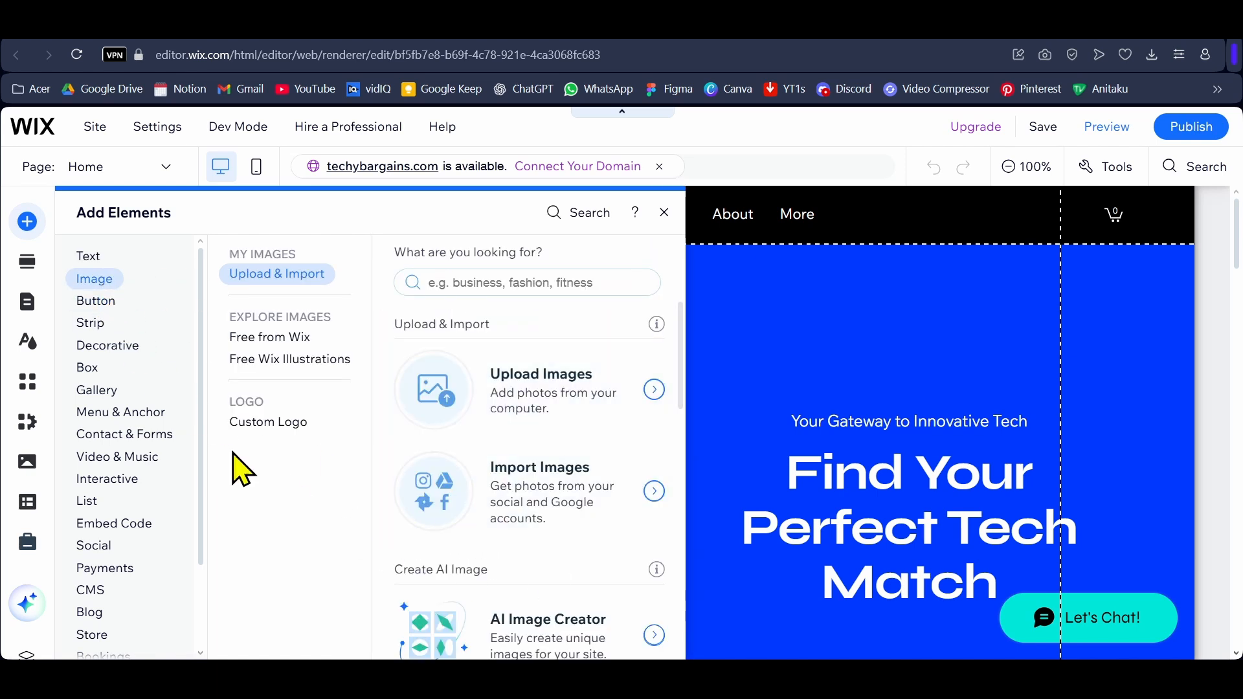
{"action": "left_click", "coordinate": [97, 301]}
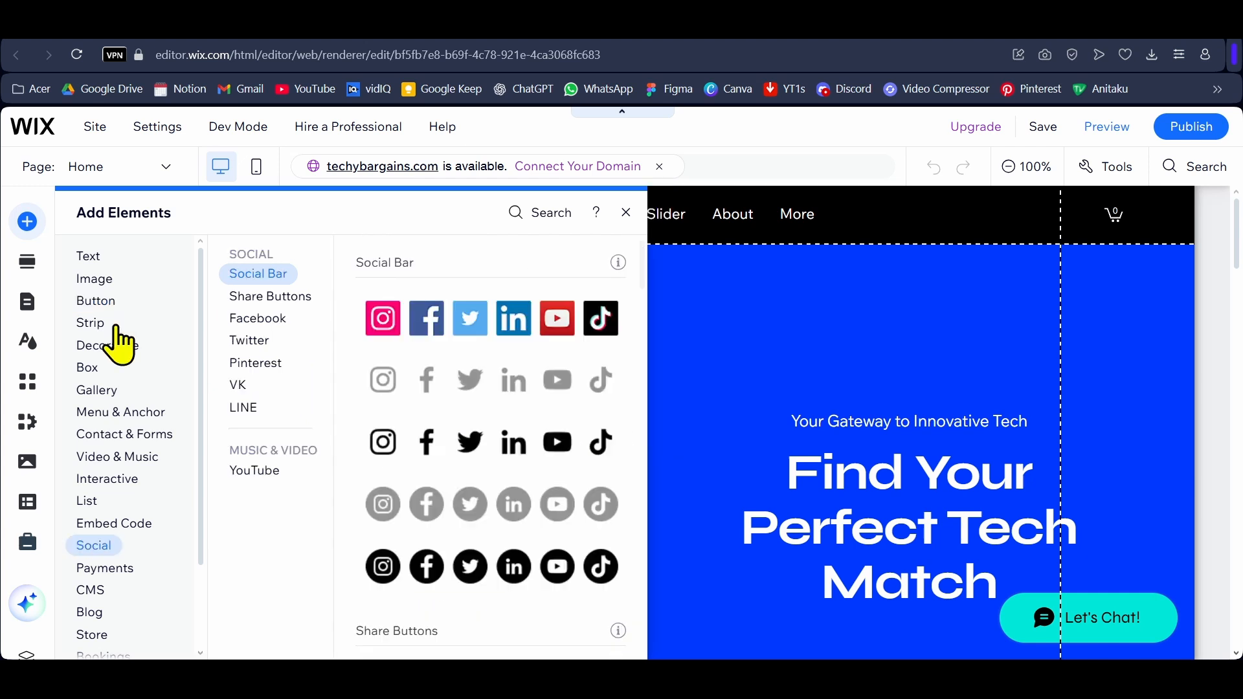
Step: Add the Our Team section with four member photos below the Welcome section of the Home page and look it over
{"action": "left_click", "coordinate": [27, 262]}
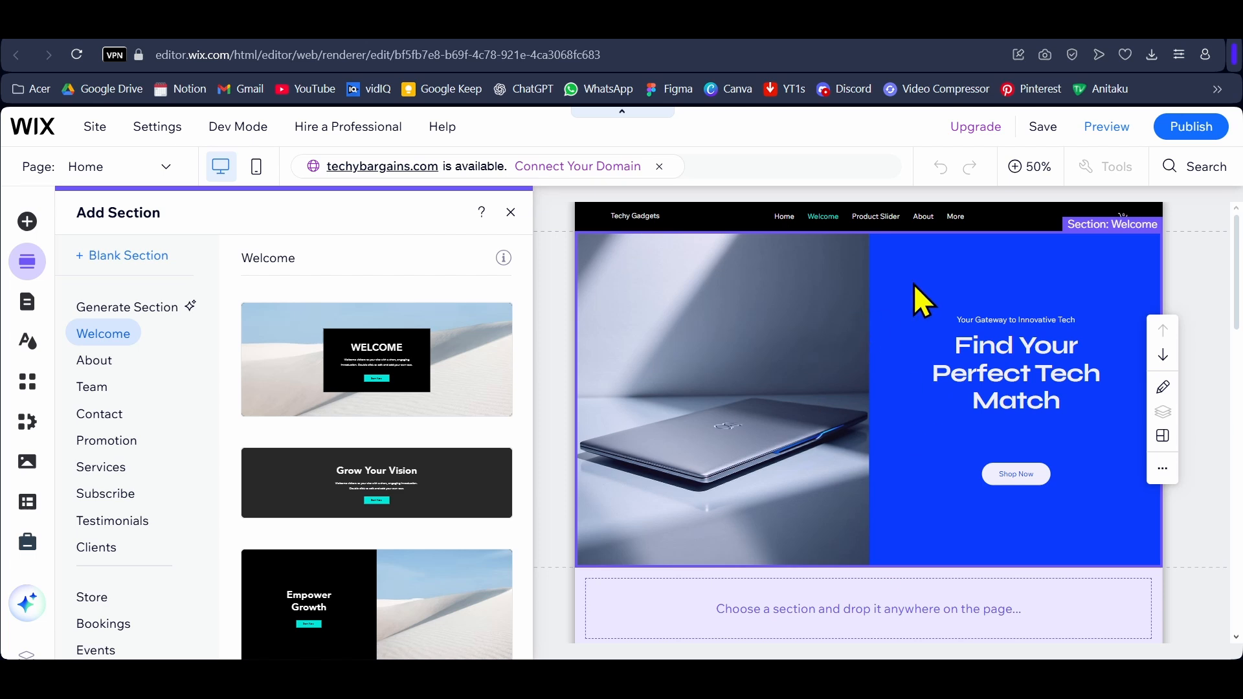
{"action": "left_click", "coordinate": [96, 361]}
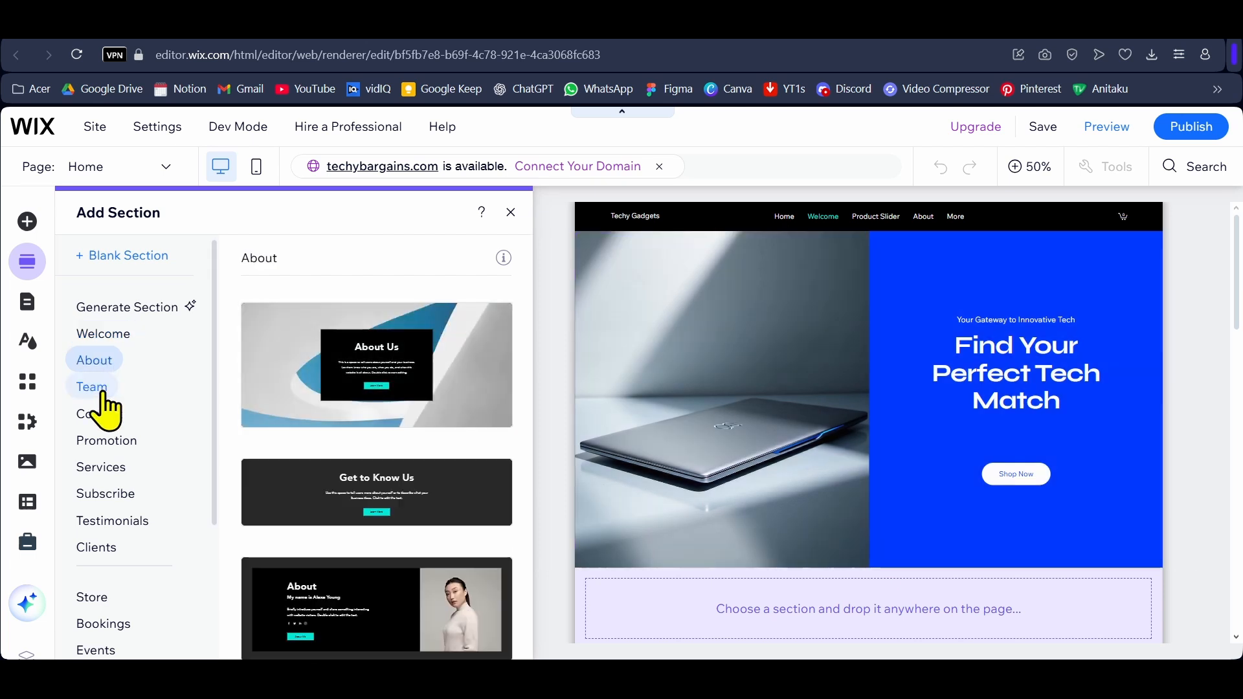
{"action": "left_click", "coordinate": [98, 390]}
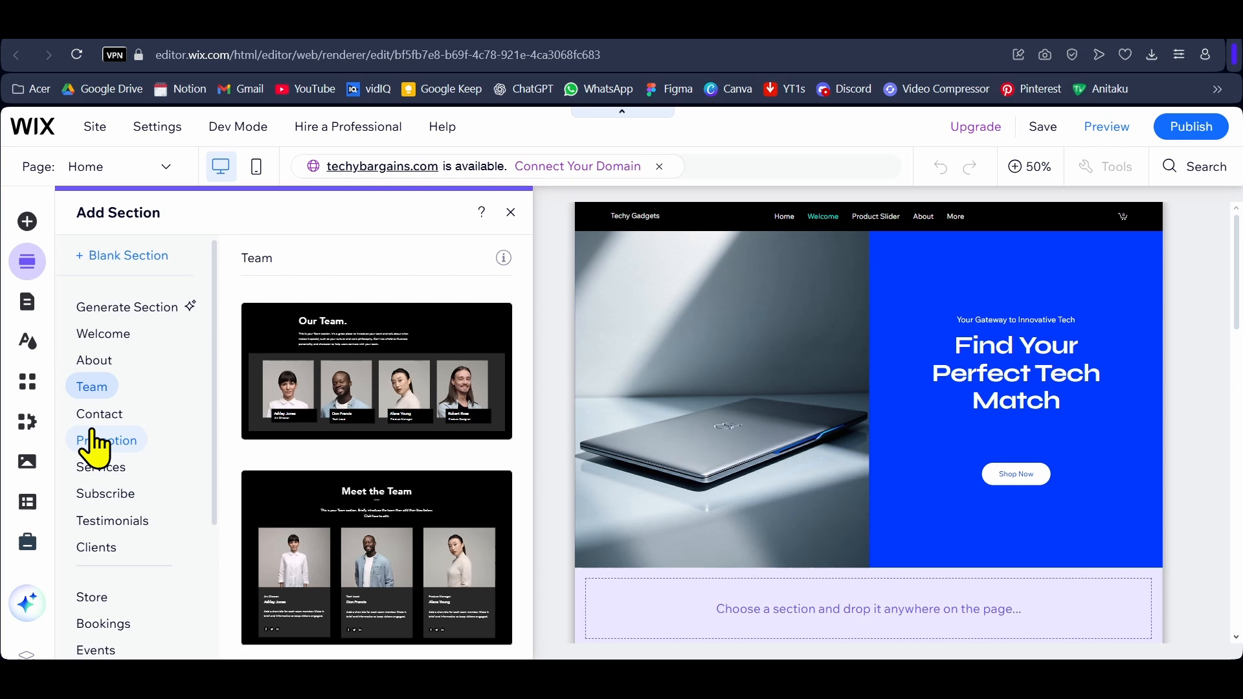
{"action": "left_click", "coordinate": [383, 336]}
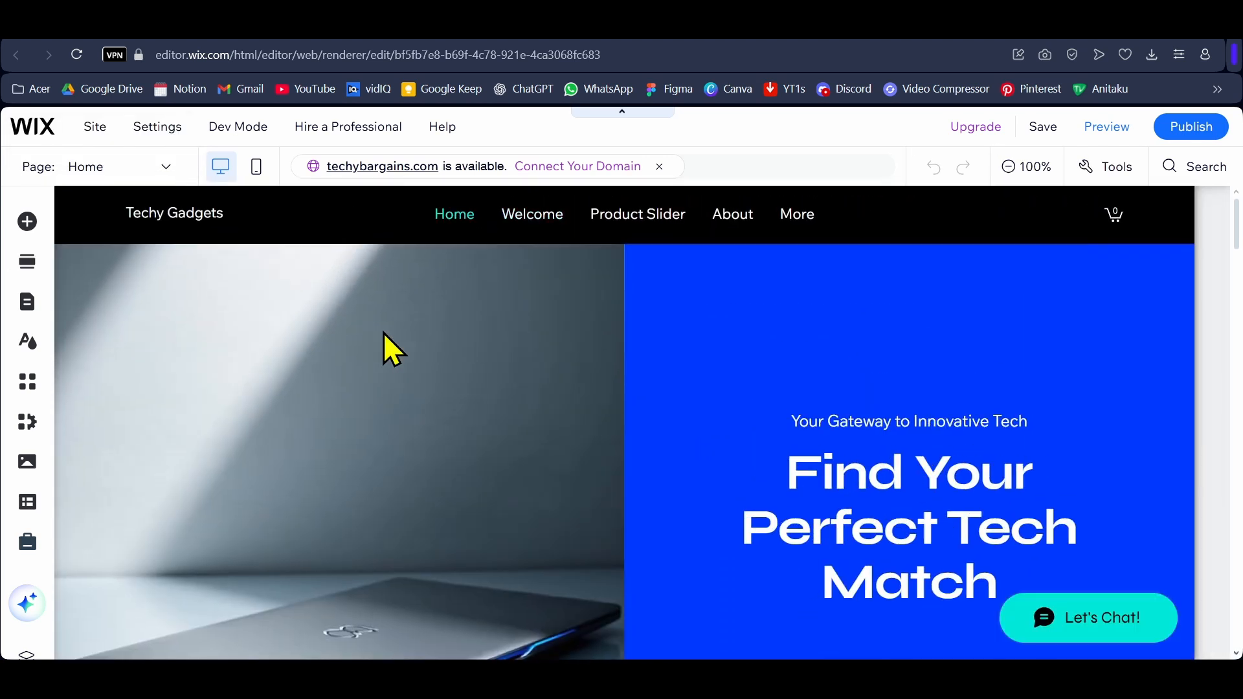
{"action": "scroll", "coordinate": [619, 408], "scroll_direction": "down", "scroll_amount": 7}
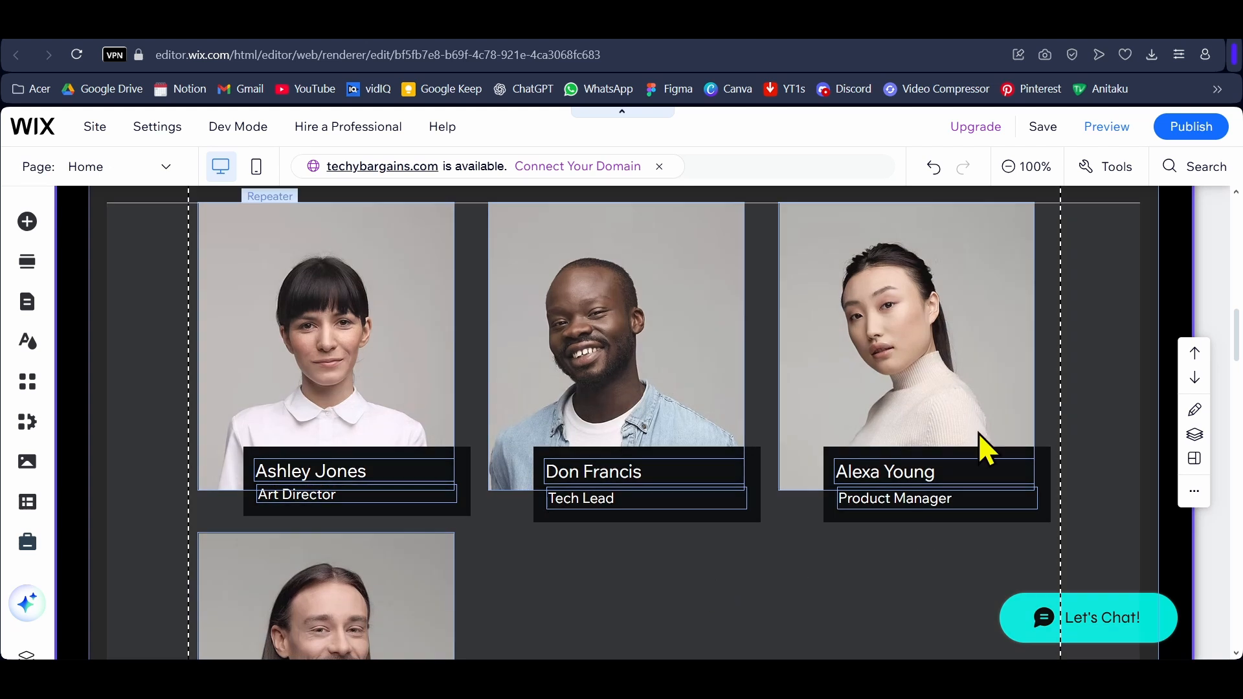
{"action": "scroll", "coordinate": [775, 461], "scroll_direction": "up", "scroll_amount": 1}
{"action": "scroll", "coordinate": [841, 473], "scroll_direction": "down", "scroll_amount": 1}
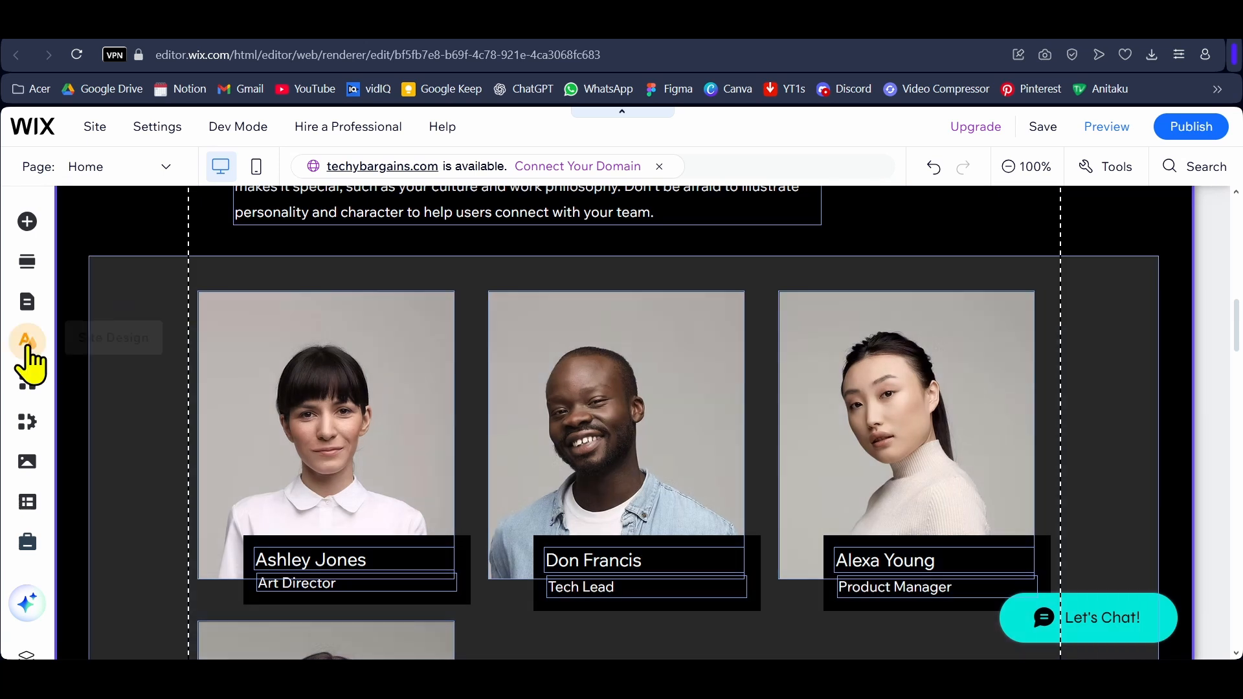
Step: Review the site menu and store pages, and browse the featured themes in the site design settings
{"action": "left_click", "coordinate": [27, 302]}
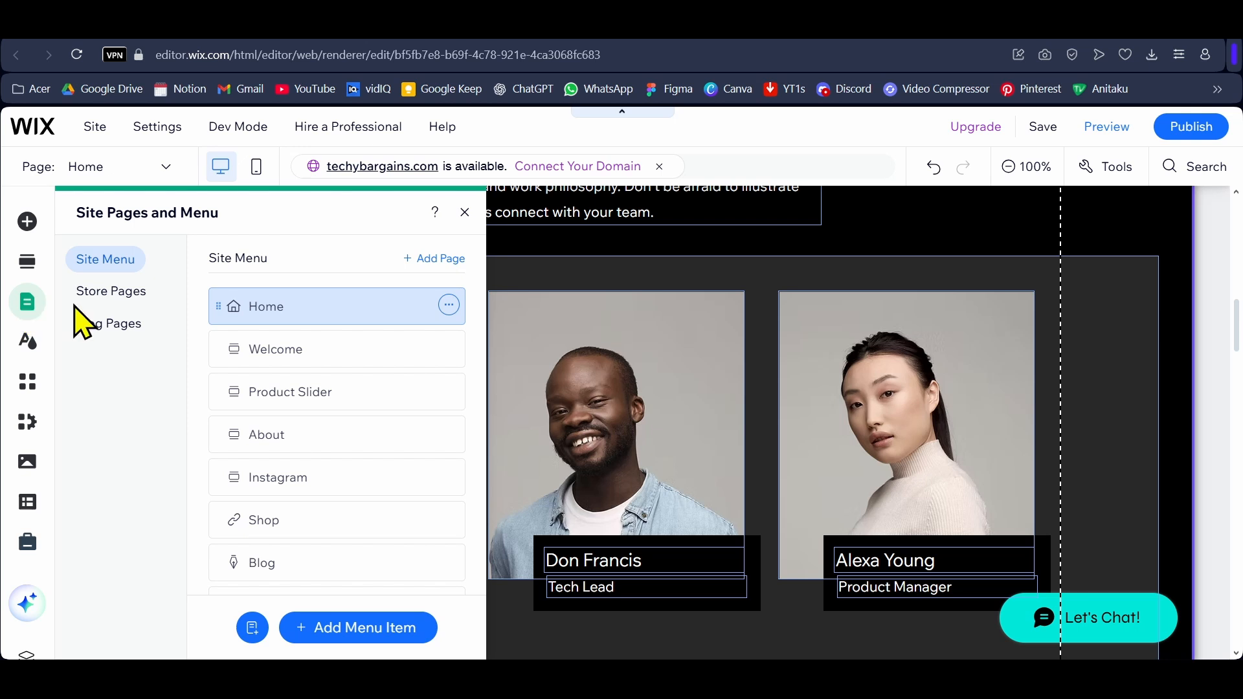
{"action": "left_click", "coordinate": [110, 293]}
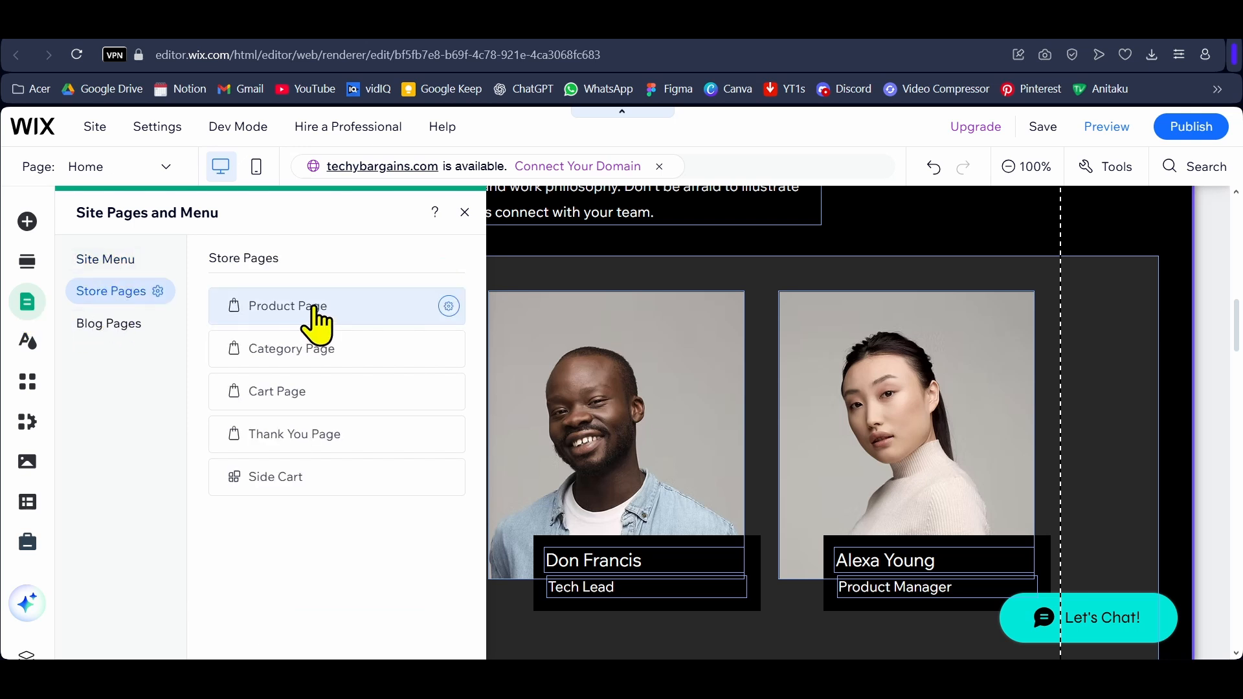
{"action": "left_click", "coordinate": [28, 349]}
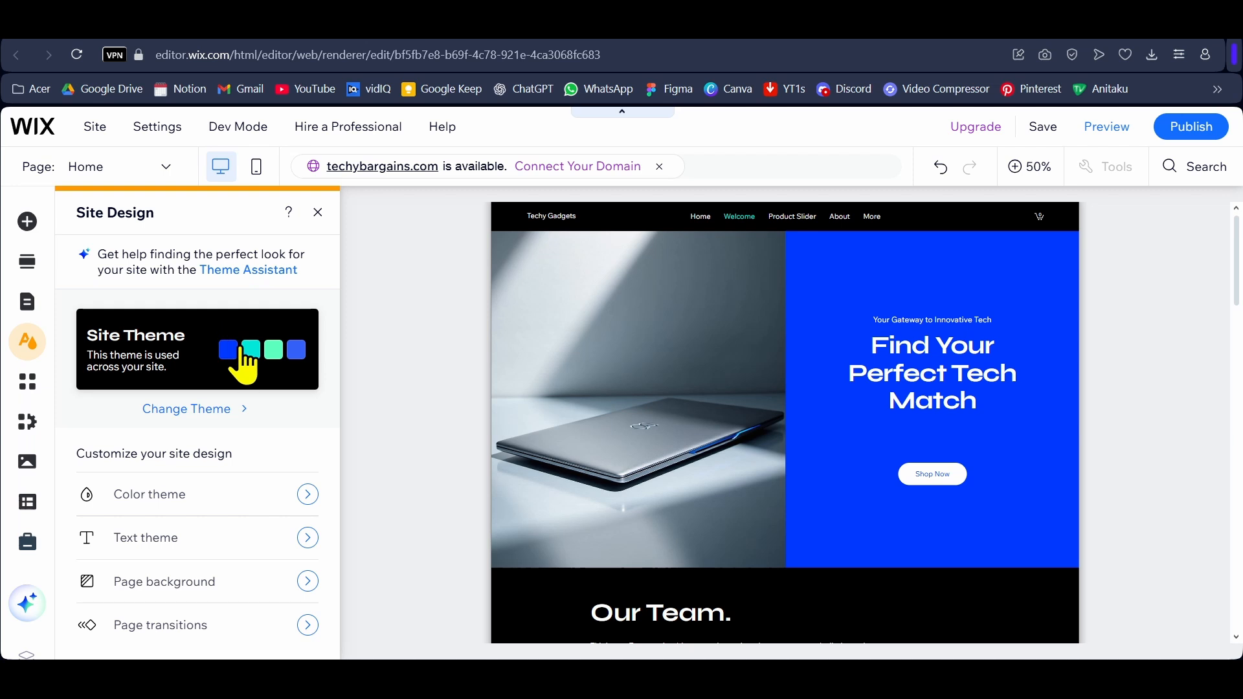
{"action": "left_click", "coordinate": [231, 417]}
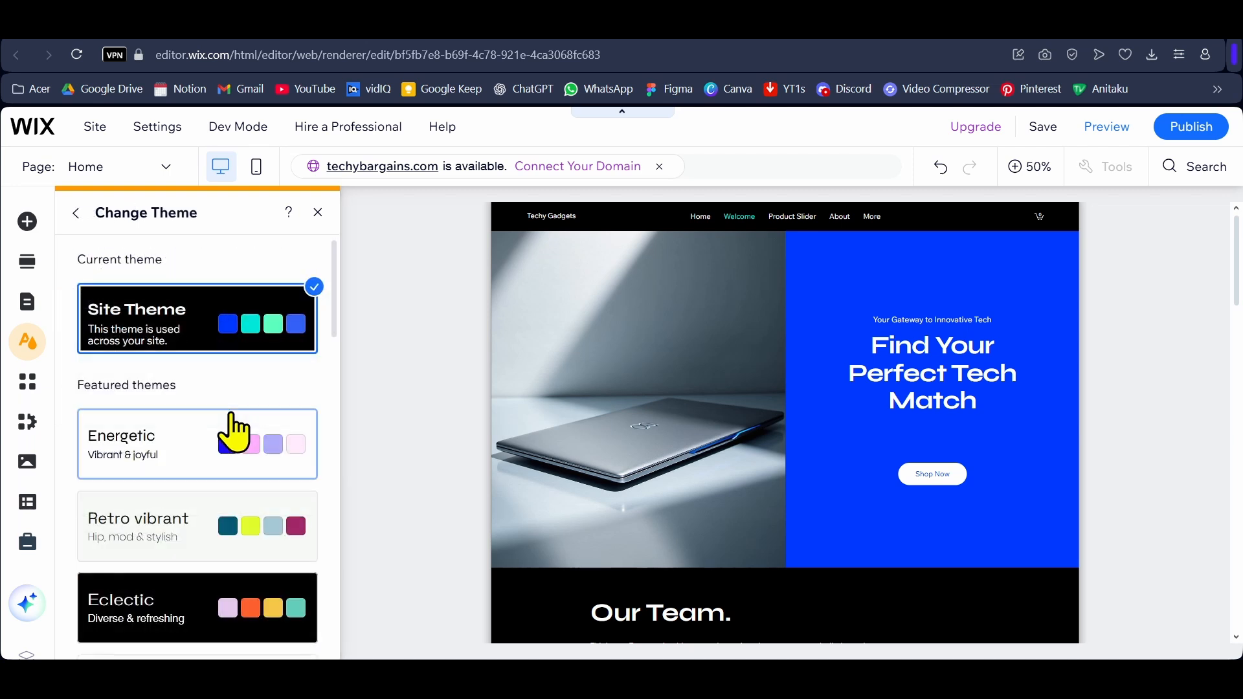
{"action": "scroll", "coordinate": [232, 418], "scroll_direction": "down", "scroll_amount": 5}
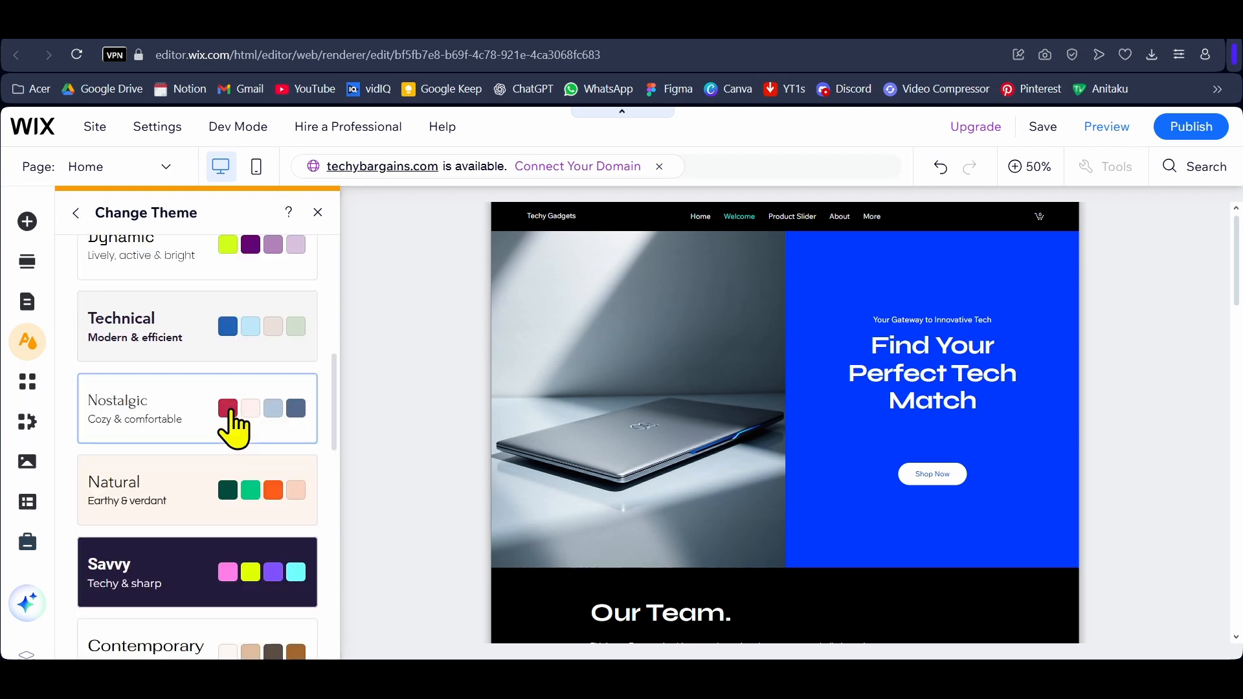
{"action": "scroll", "coordinate": [230, 415], "scroll_direction": "up", "scroll_amount": 5}
{"action": "left_click", "coordinate": [77, 214]}
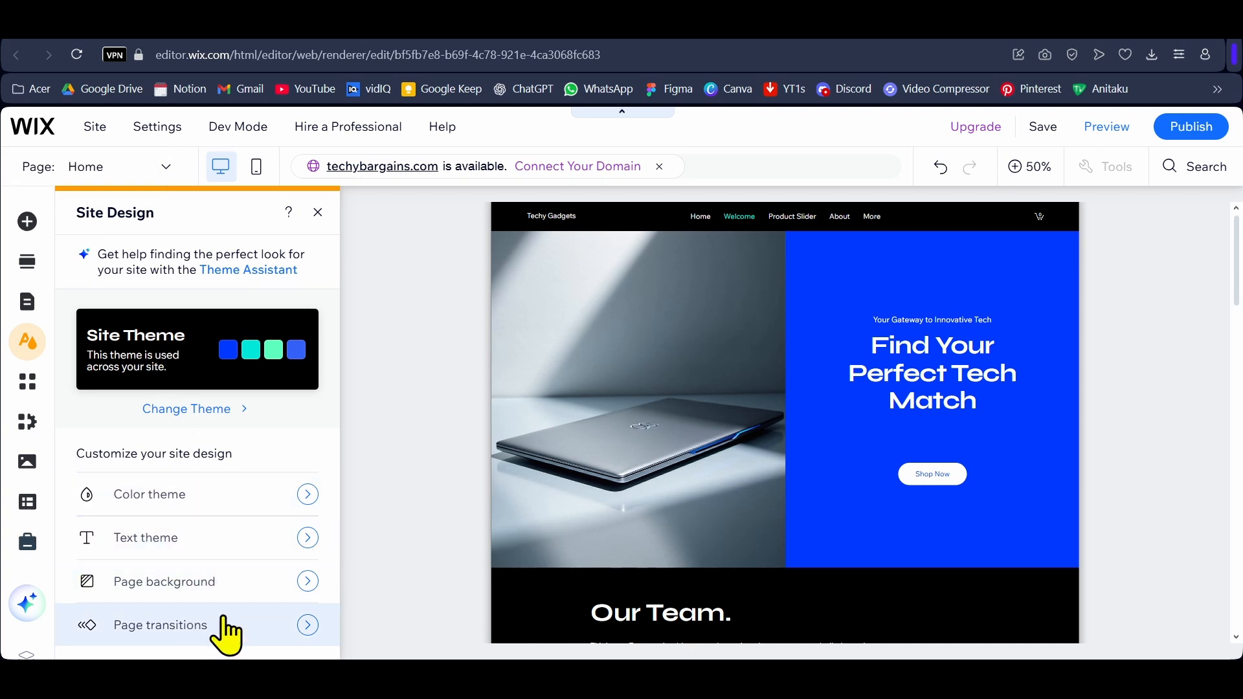
Step: Look over the Wix App Market, Wix Stores business tools, site media, CMS, marketing and SEO options, and AI tools
{"action": "left_click", "coordinate": [25, 387]}
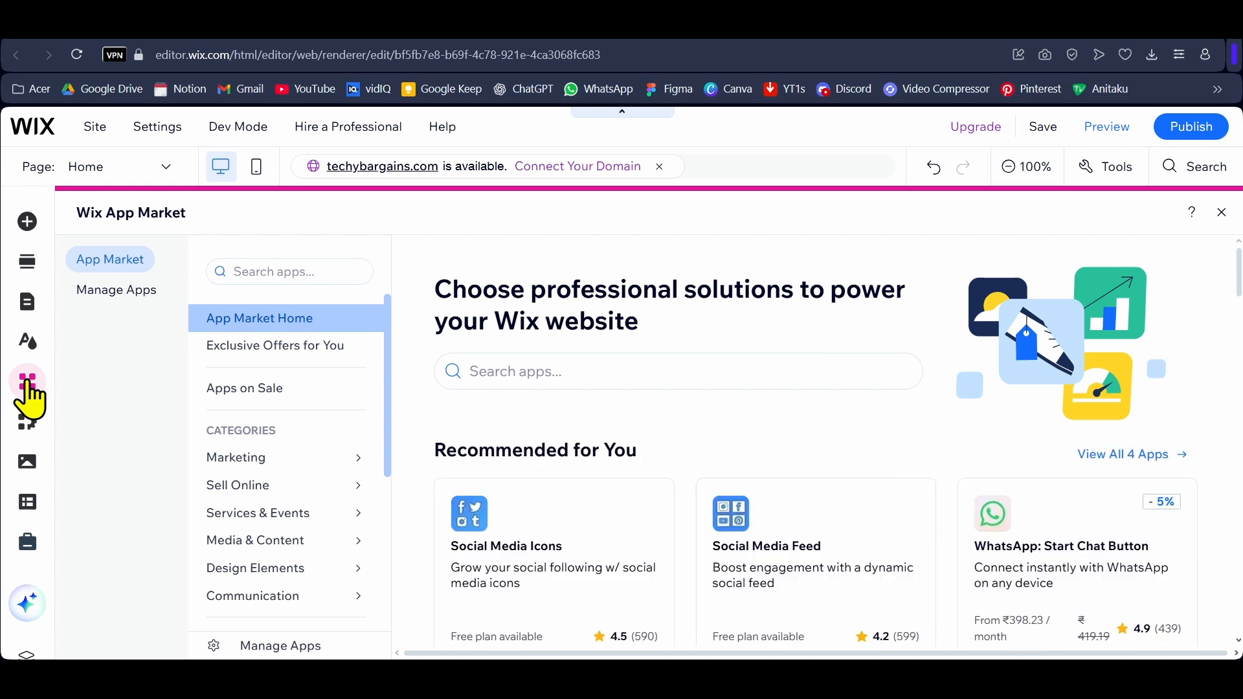
{"action": "left_click", "coordinate": [29, 429]}
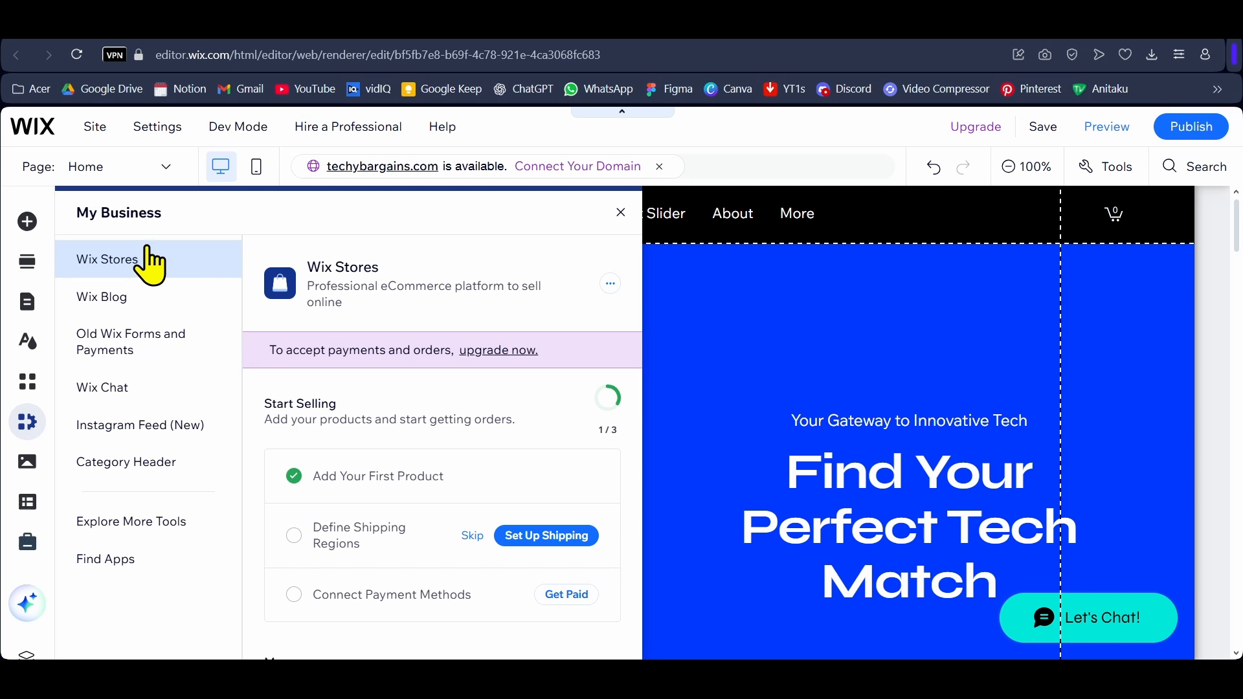
{"action": "left_click", "coordinate": [27, 463]}
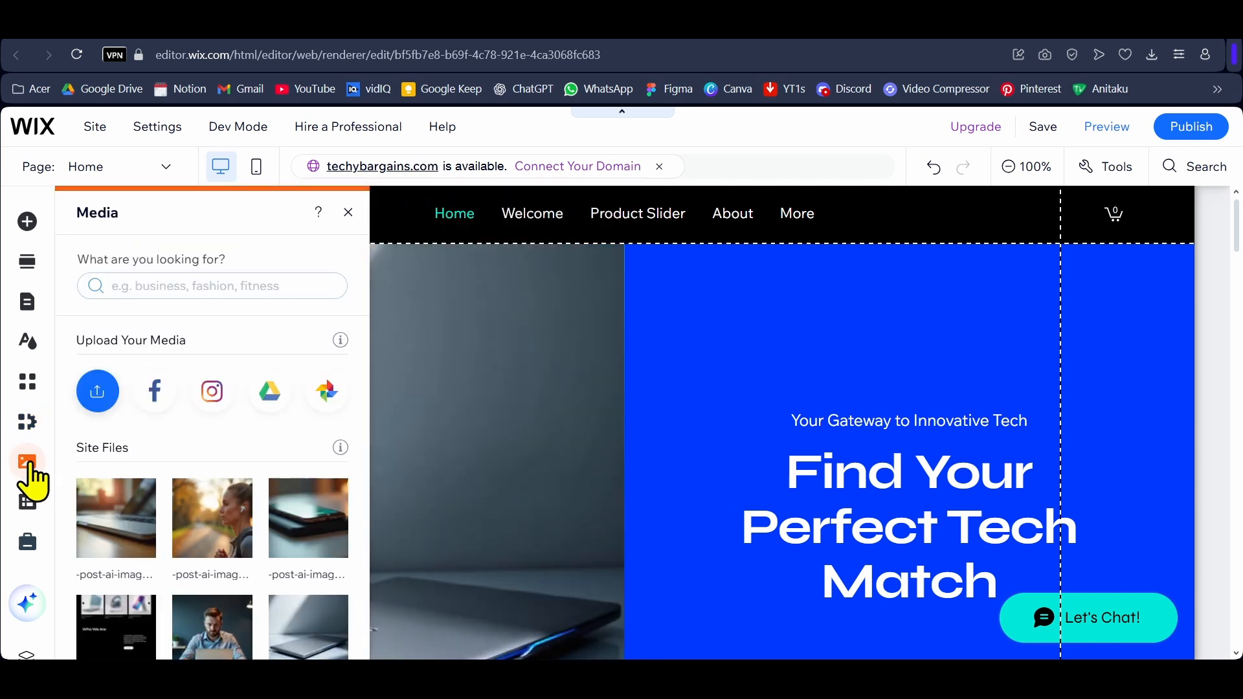
{"action": "left_click", "coordinate": [27, 504]}
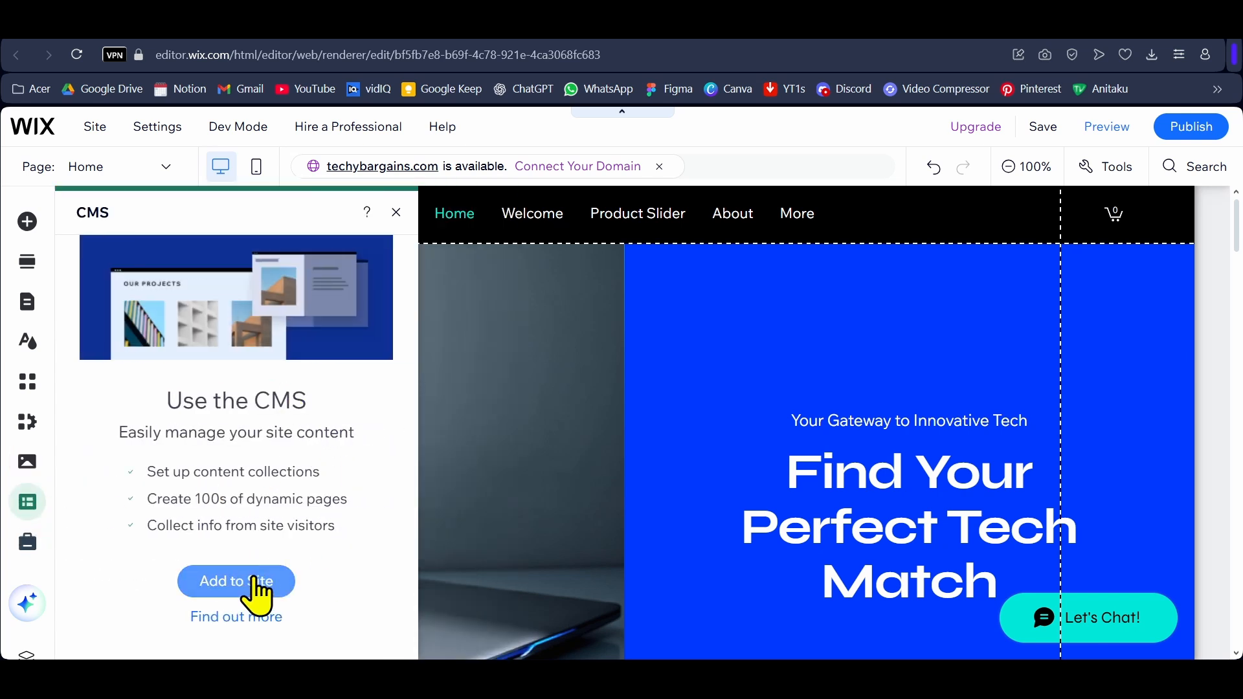
{"action": "left_click", "coordinate": [27, 544]}
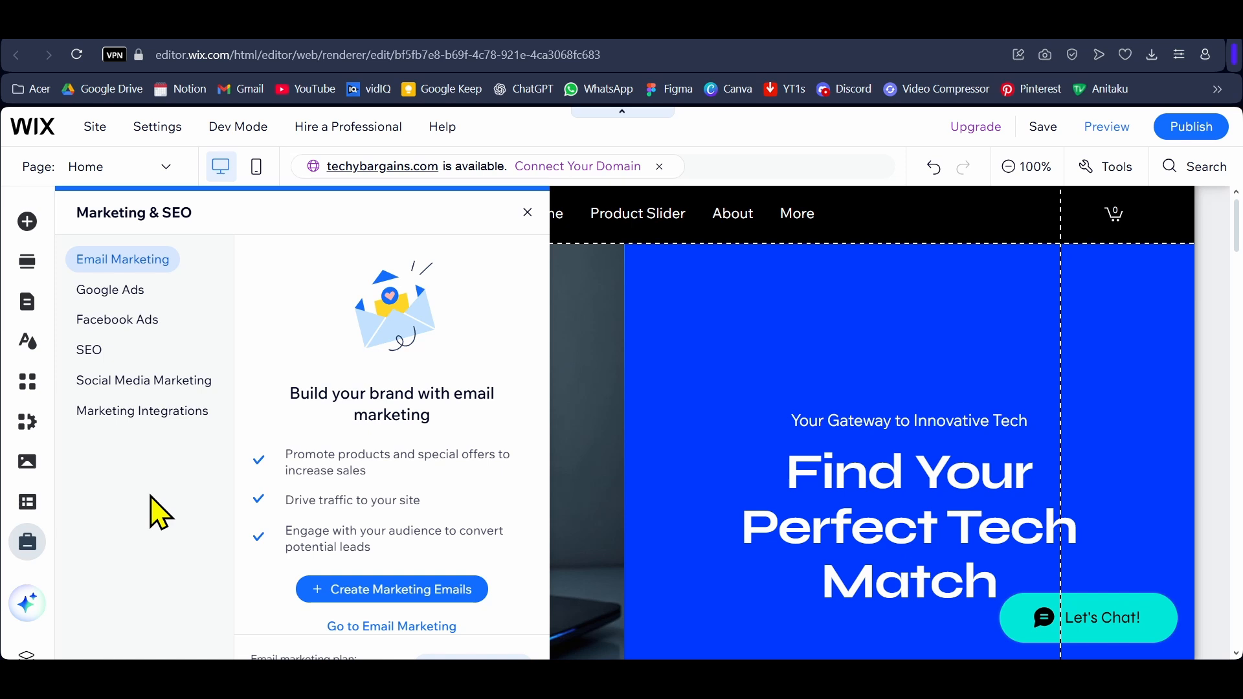
{"action": "left_click", "coordinate": [573, 351]}
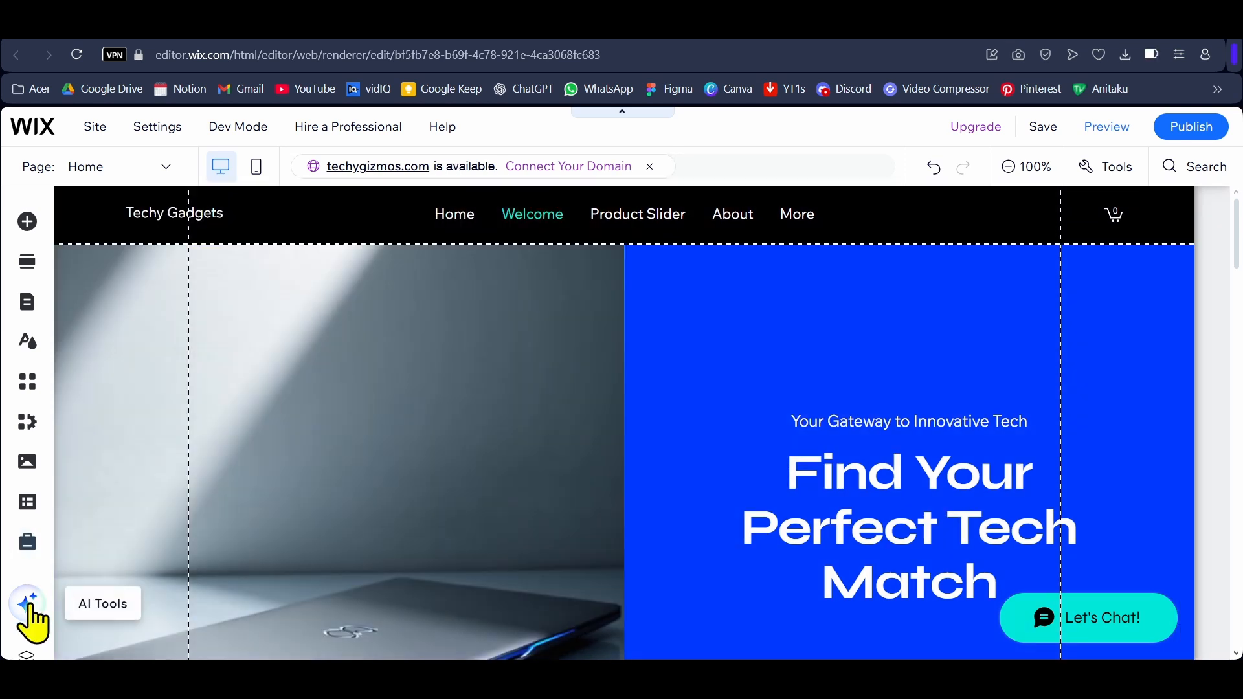
{"action": "left_click", "coordinate": [27, 604]}
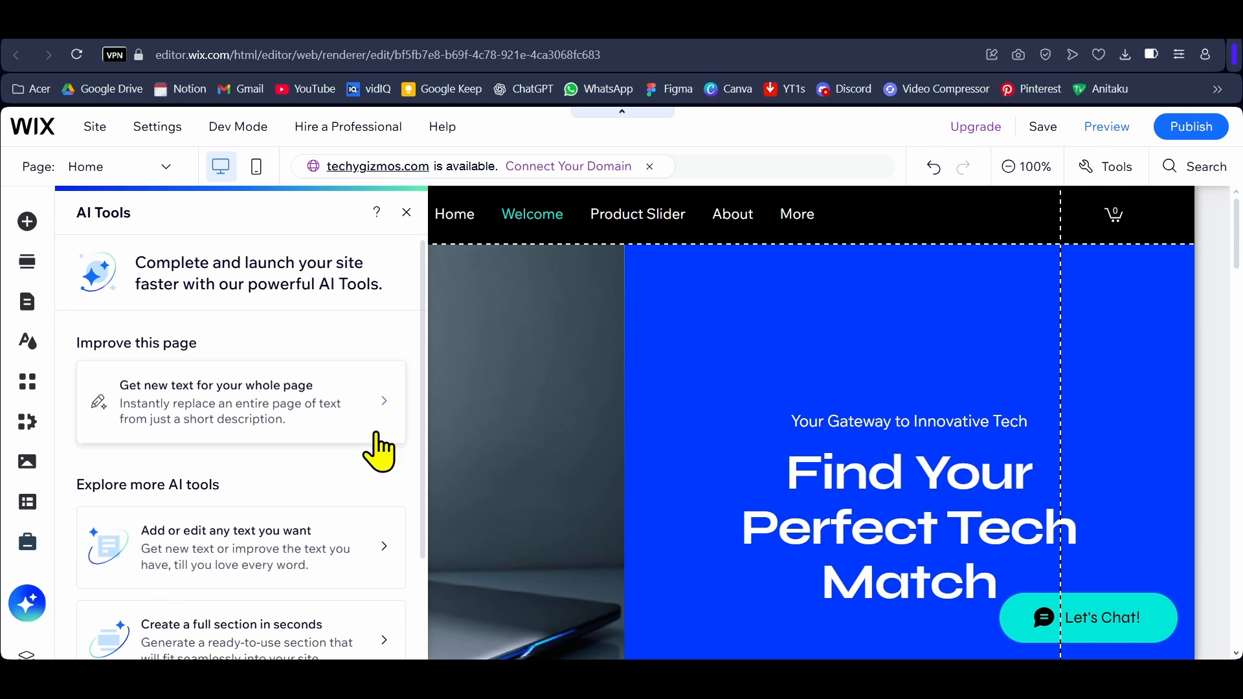
{"action": "scroll", "coordinate": [378, 446], "scroll_direction": "down", "scroll_amount": 2}
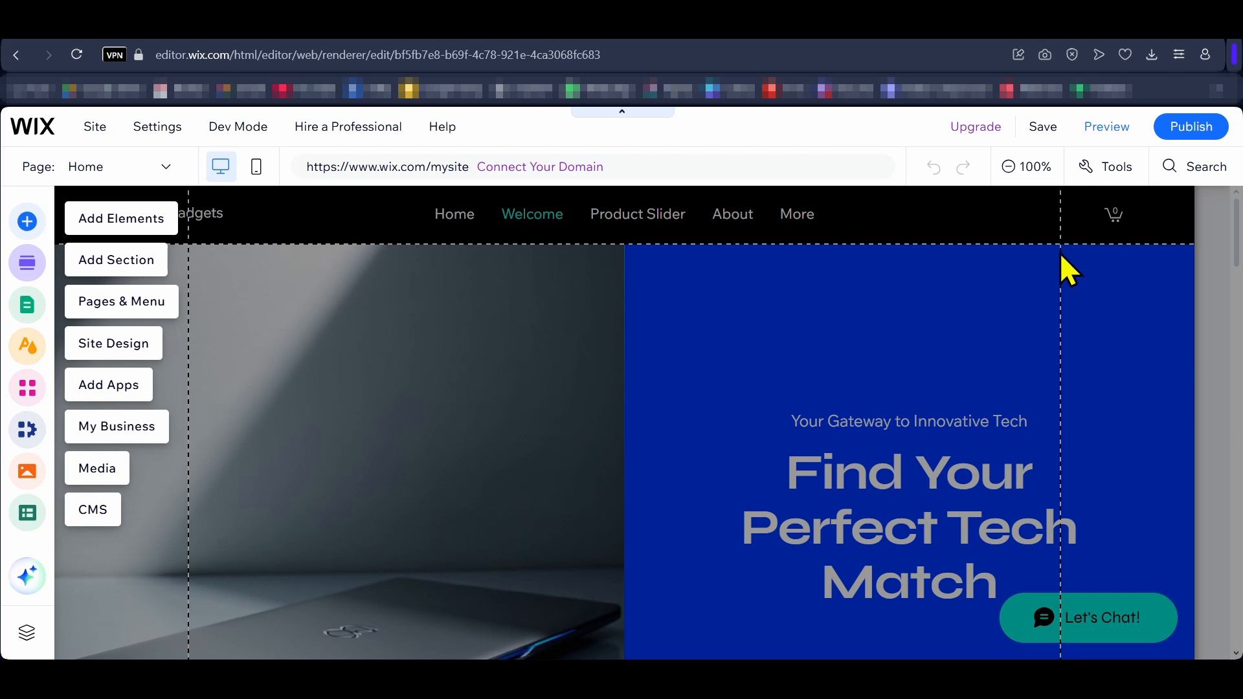
Step: Preview the site in desktop view and look through the homepage sections
{"action": "left_click", "coordinate": [1103, 130]}
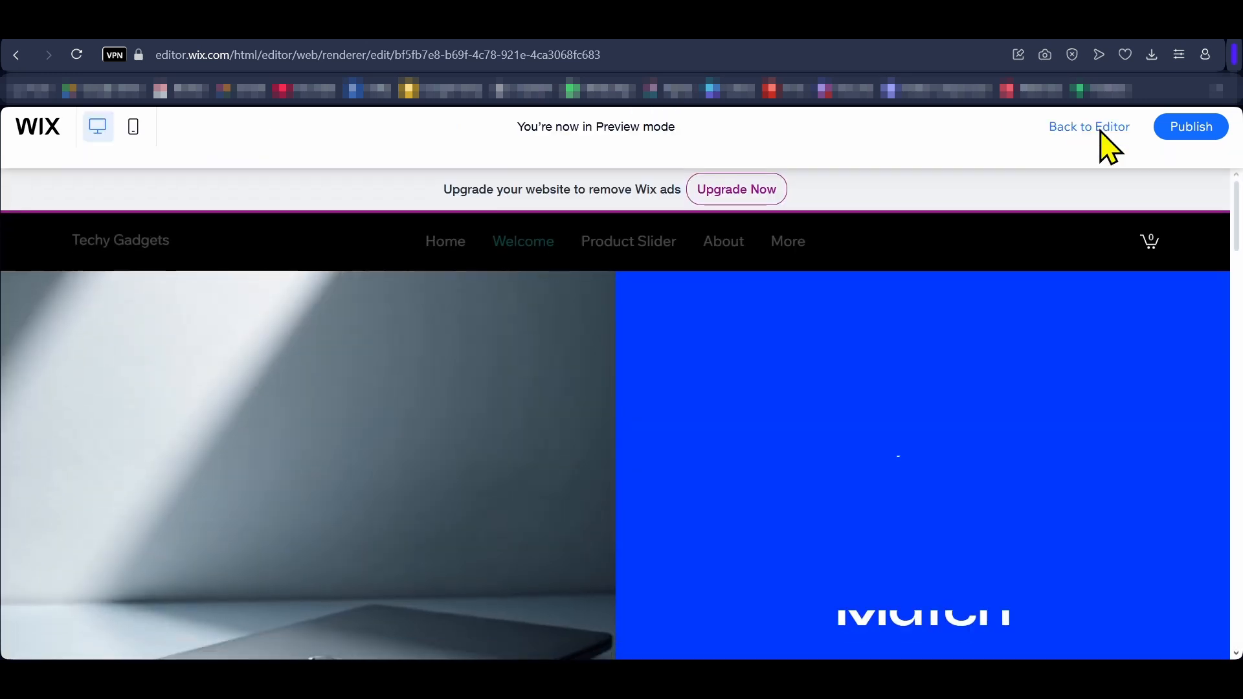
{"action": "scroll", "coordinate": [1199, 310], "scroll_direction": "down", "scroll_amount": 5}
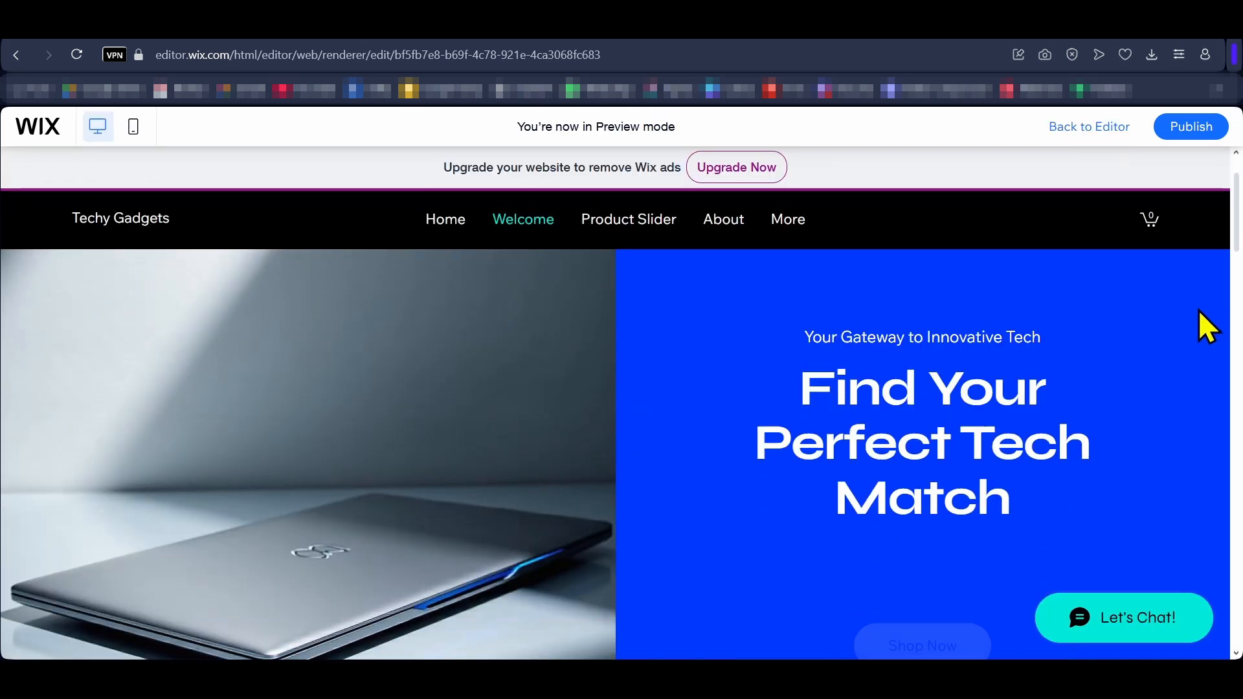
{"action": "scroll", "coordinate": [1198, 309], "scroll_direction": "down", "scroll_amount": 8}
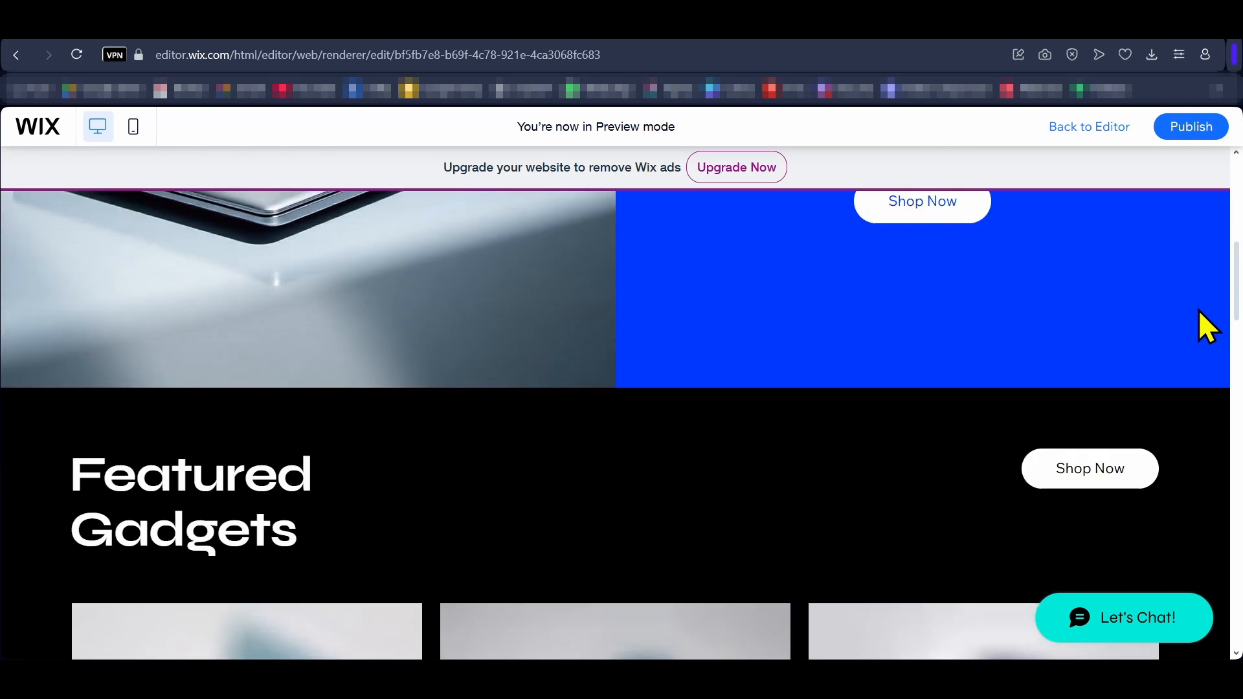
{"action": "scroll", "coordinate": [1205, 327], "scroll_direction": "down", "scroll_amount": 10}
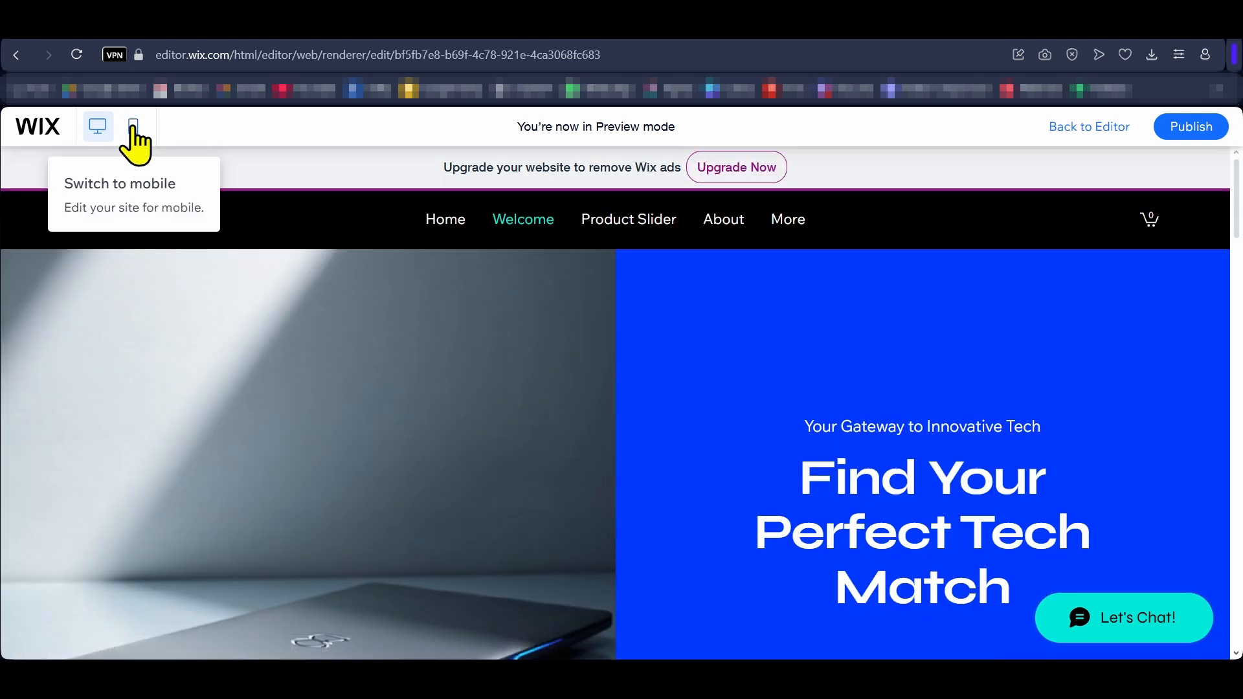
Step: Switch the preview to the mobile version and look through the homepage down to the Follow Us section
{"action": "left_click", "coordinate": [134, 129]}
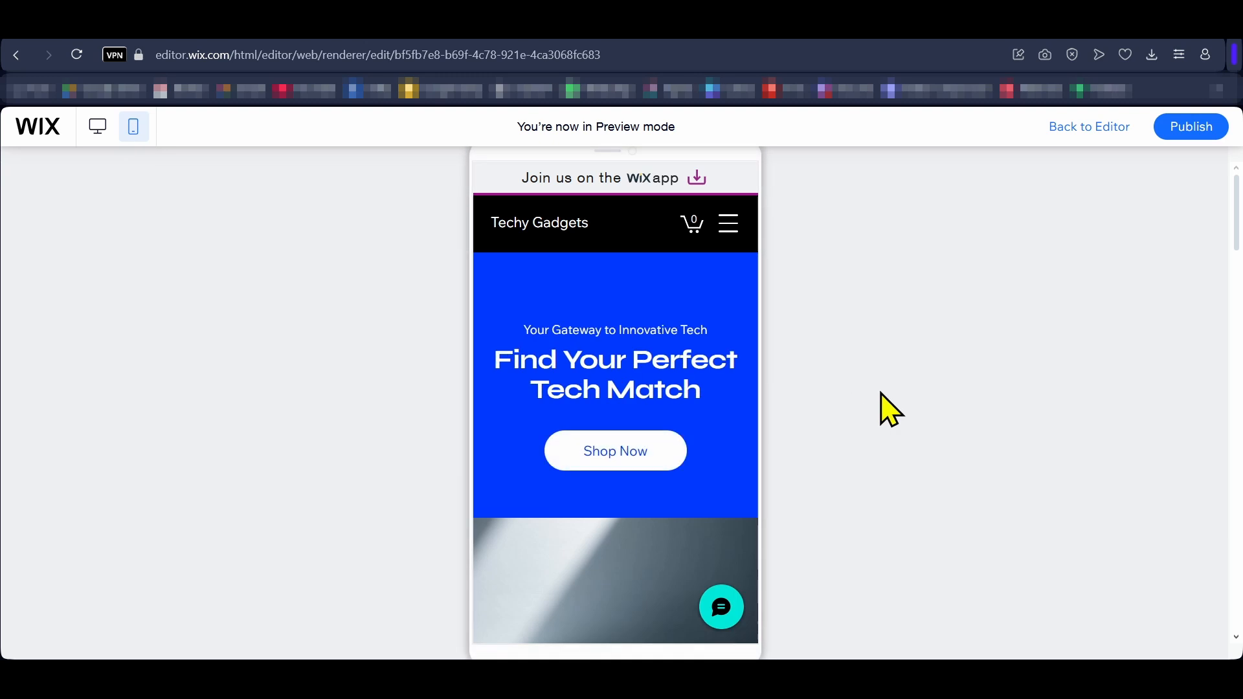
{"action": "scroll", "coordinate": [708, 331], "scroll_direction": "down", "scroll_amount": 10}
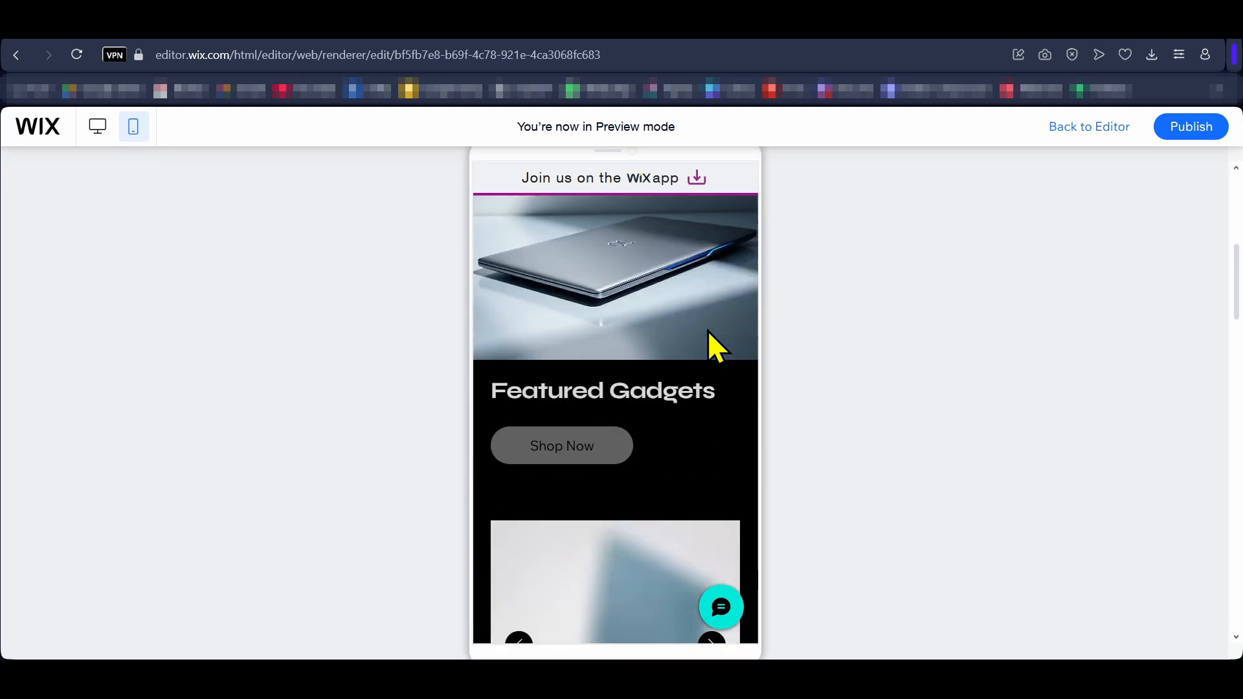
{"action": "scroll", "coordinate": [734, 371], "scroll_direction": "down", "scroll_amount": 15}
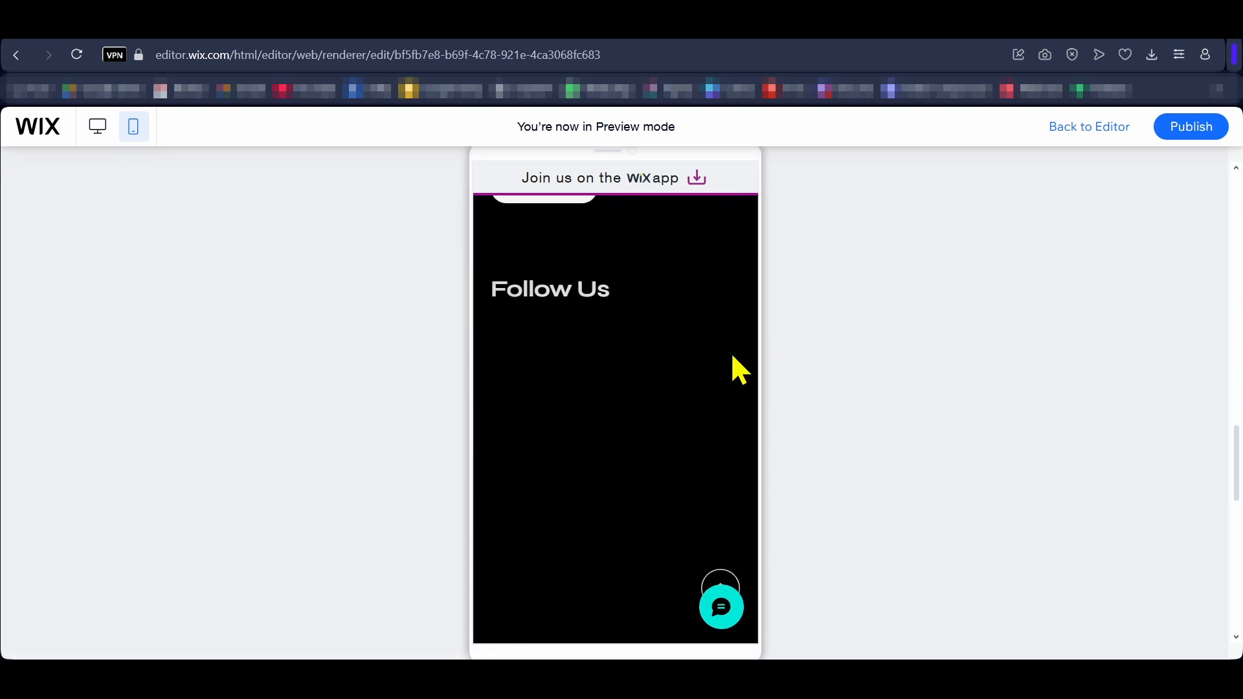
Step: Switch the preview back to desktop view, then publish the Techy Gadgets site and open its live version
{"action": "scroll", "coordinate": [733, 355], "scroll_direction": "down", "scroll_amount": 3}
{"action": "left_click", "coordinate": [97, 127]}
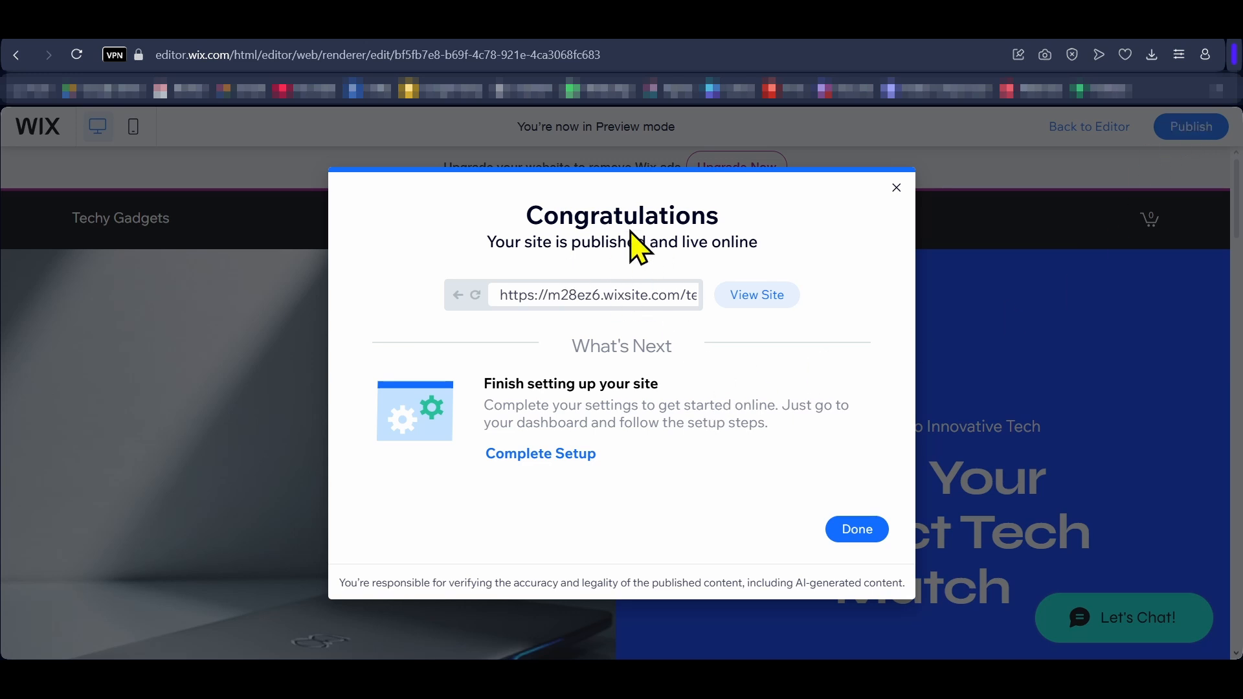
{"action": "left_click", "coordinate": [748, 304]}
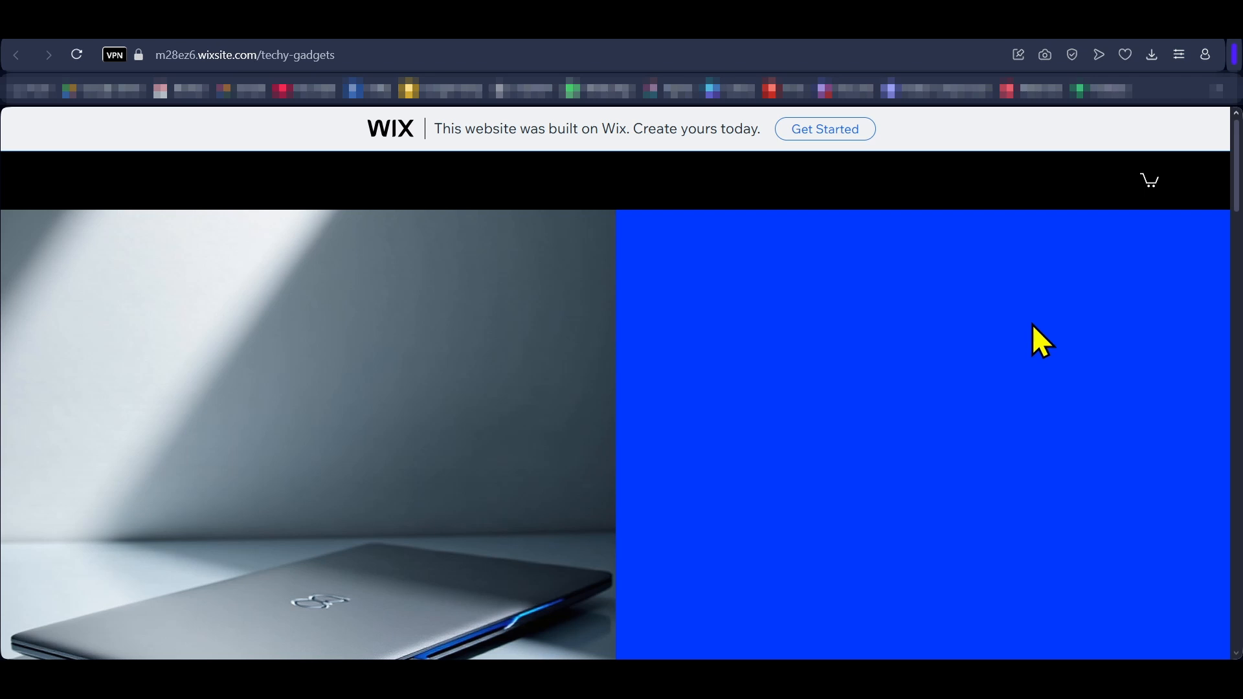
Step: Look through the published homepage, from the header and Featured Gadgets to the Follow Us gallery and the footer
{"action": "scroll", "coordinate": [1181, 283], "scroll_direction": "down", "scroll_amount": 8}
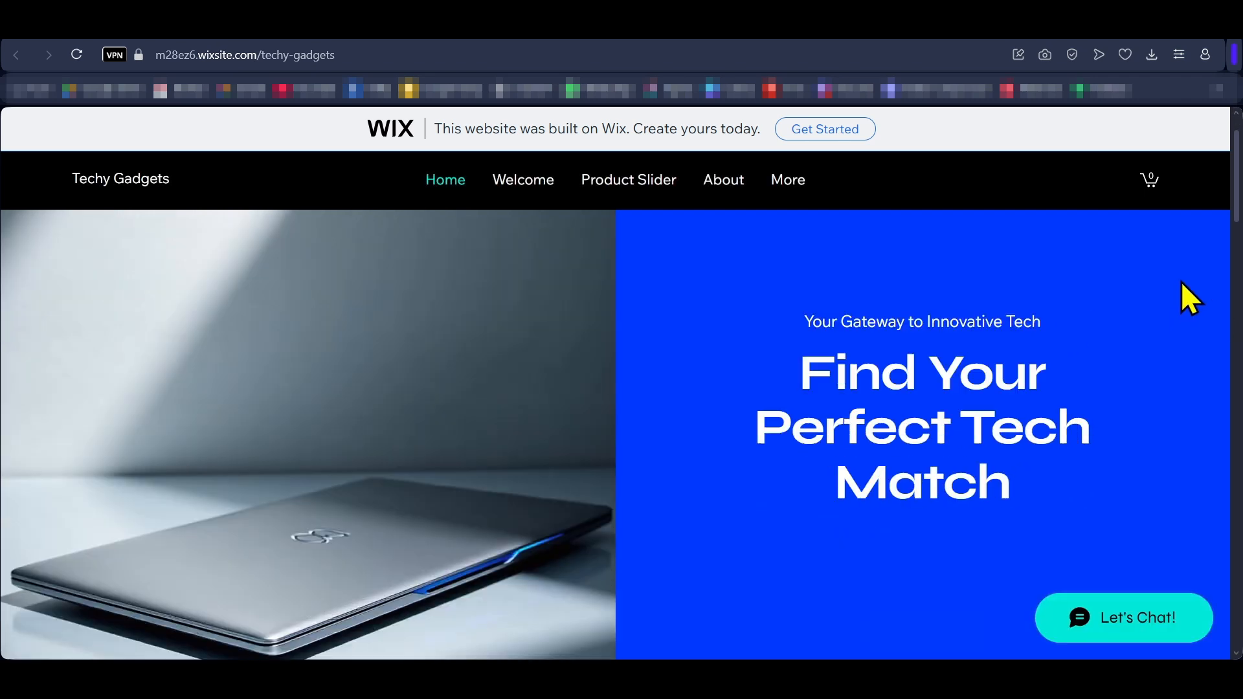
{"action": "scroll", "coordinate": [1181, 282], "scroll_direction": "down", "scroll_amount": 10}
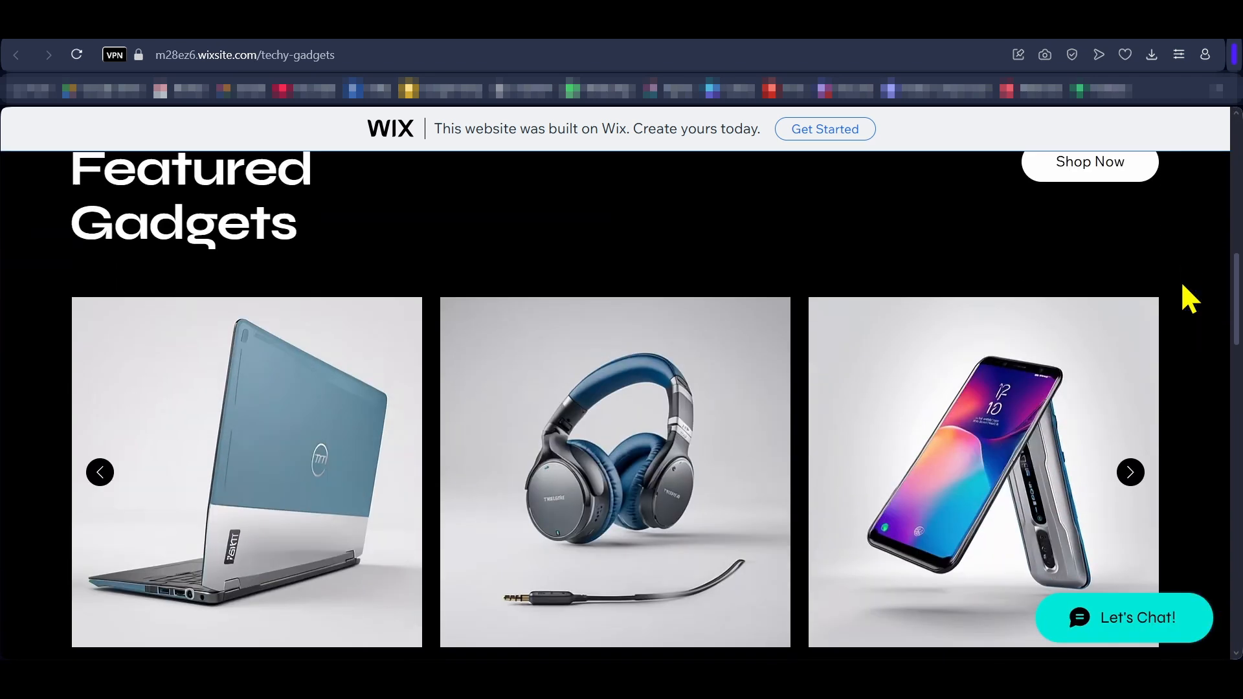
{"action": "scroll", "coordinate": [1182, 285], "scroll_direction": "down", "scroll_amount": 10}
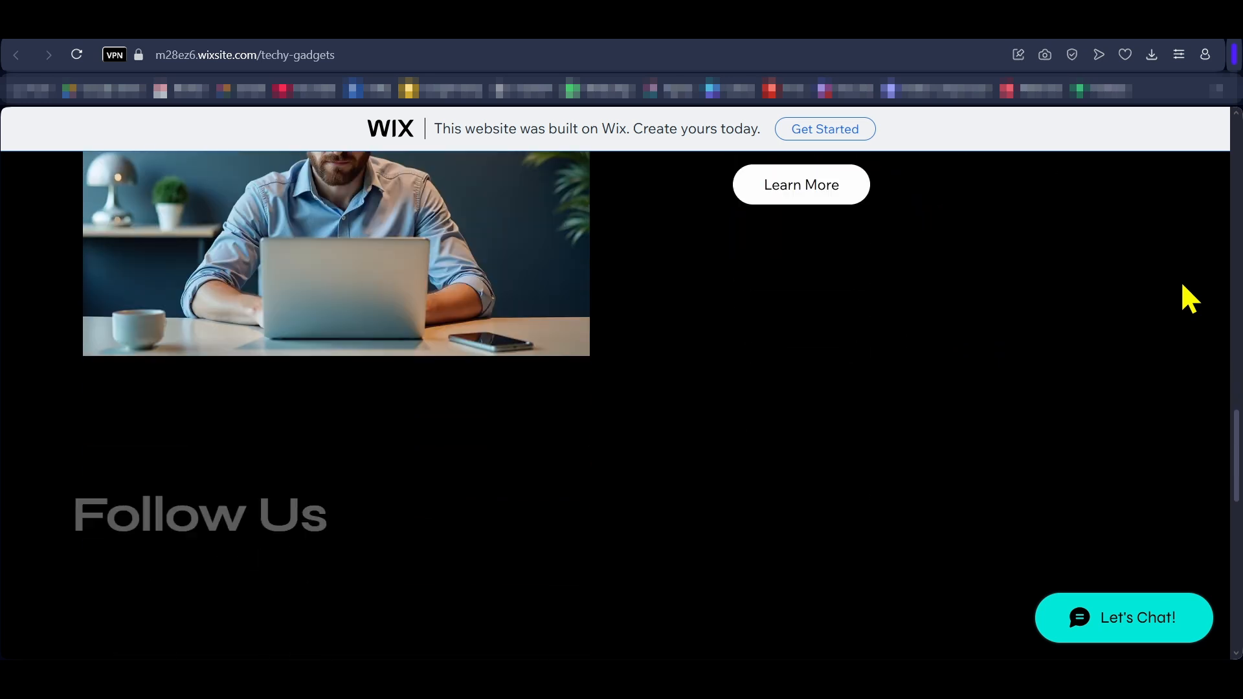
{"action": "scroll", "coordinate": [1181, 281], "scroll_direction": "down", "scroll_amount": 3}
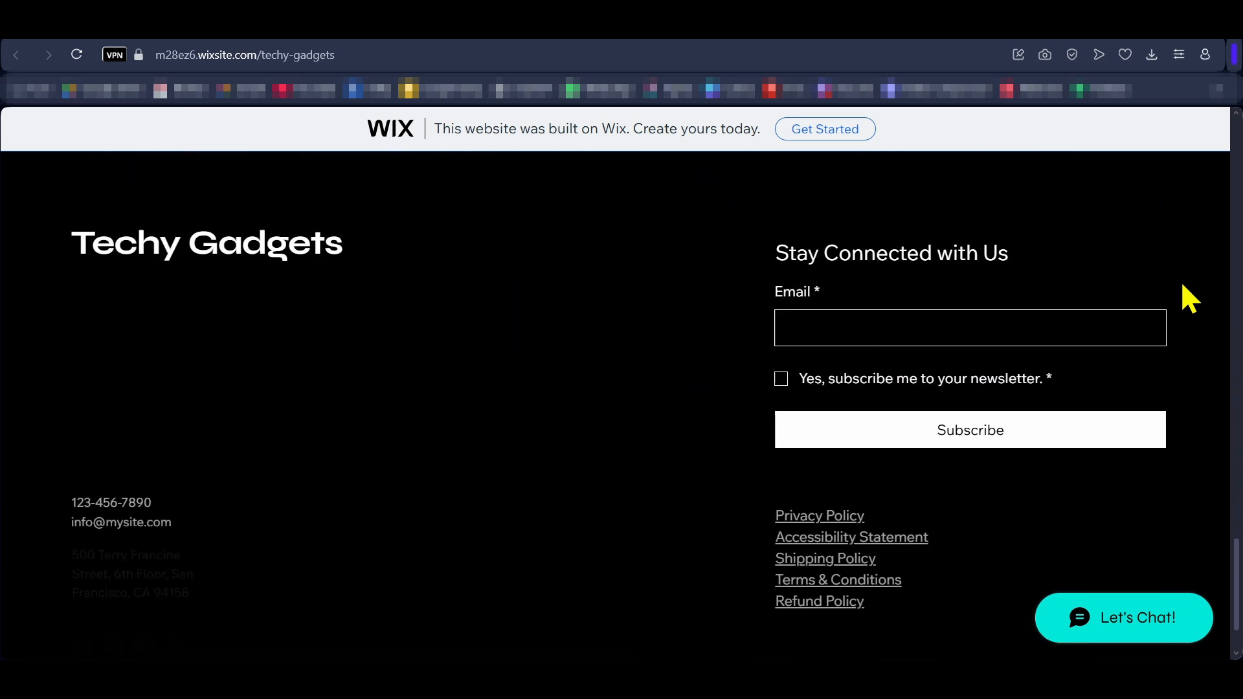
{"action": "scroll", "coordinate": [1181, 281], "scroll_direction": "up", "scroll_amount": 10}
{"action": "scroll", "coordinate": [1182, 285], "scroll_direction": "up", "scroll_amount": 10}
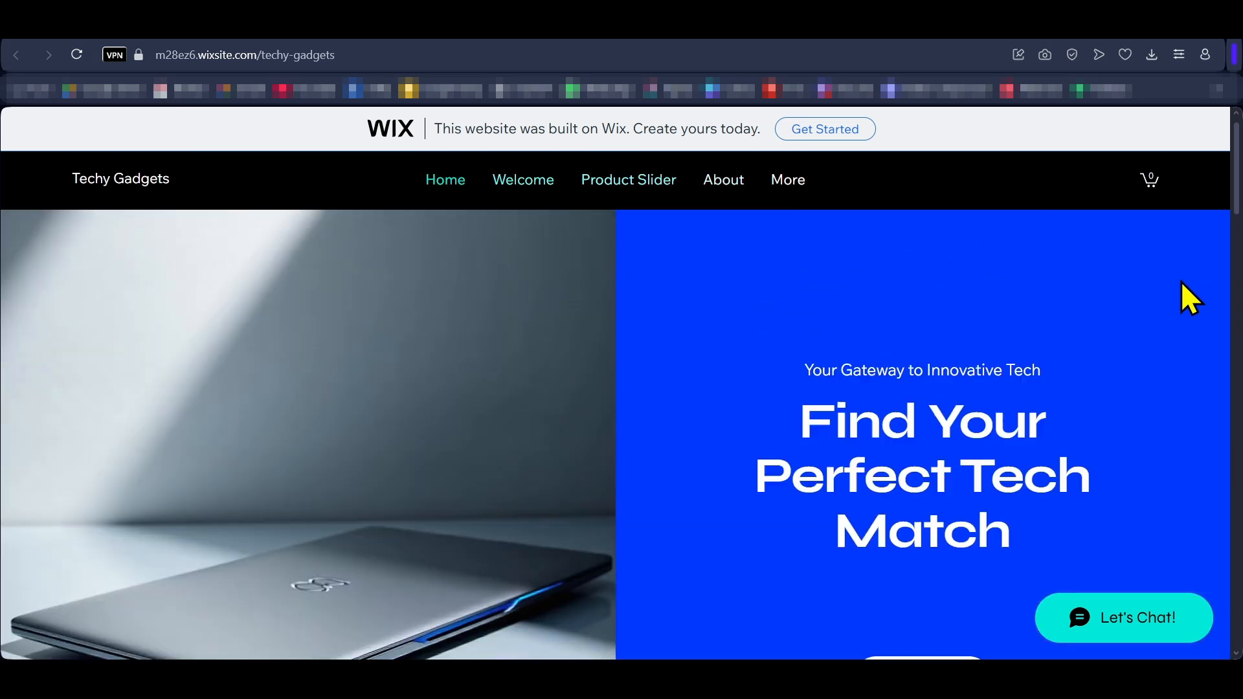
{"action": "scroll", "coordinate": [1182, 285], "scroll_direction": "down", "scroll_amount": 5}
{"action": "scroll", "coordinate": [1183, 285], "scroll_direction": "down", "scroll_amount": 10}
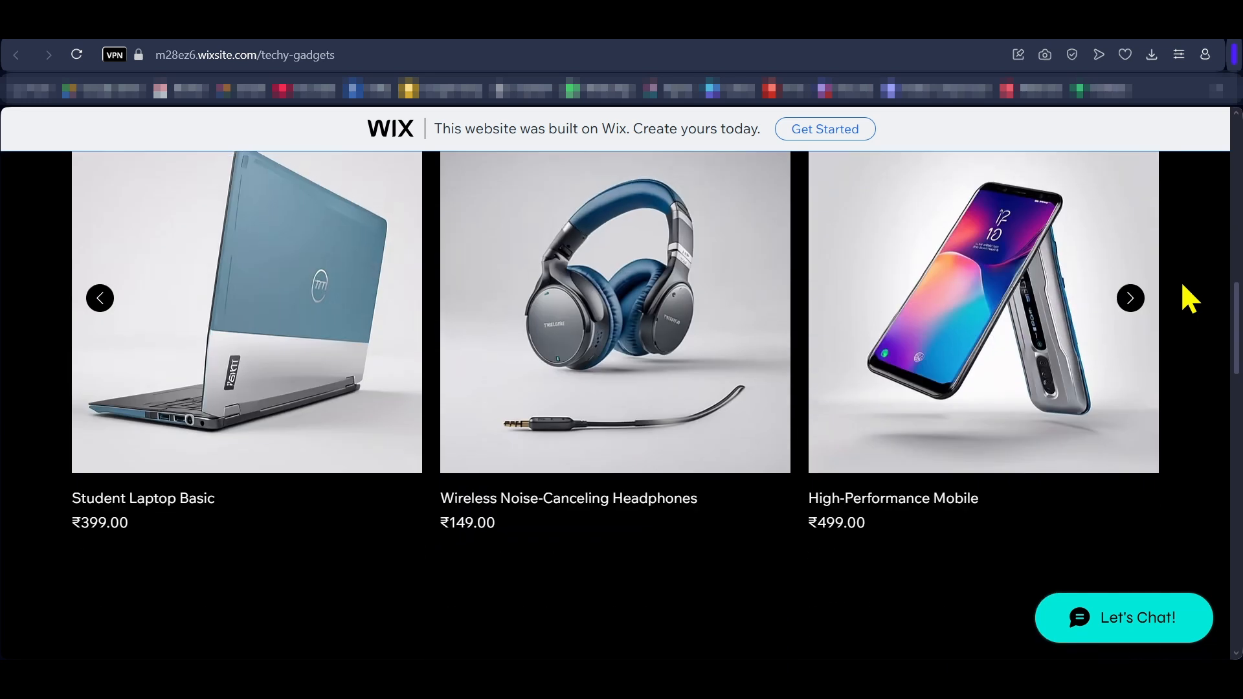
{"action": "scroll", "coordinate": [1182, 285], "scroll_direction": "down", "scroll_amount": 5}
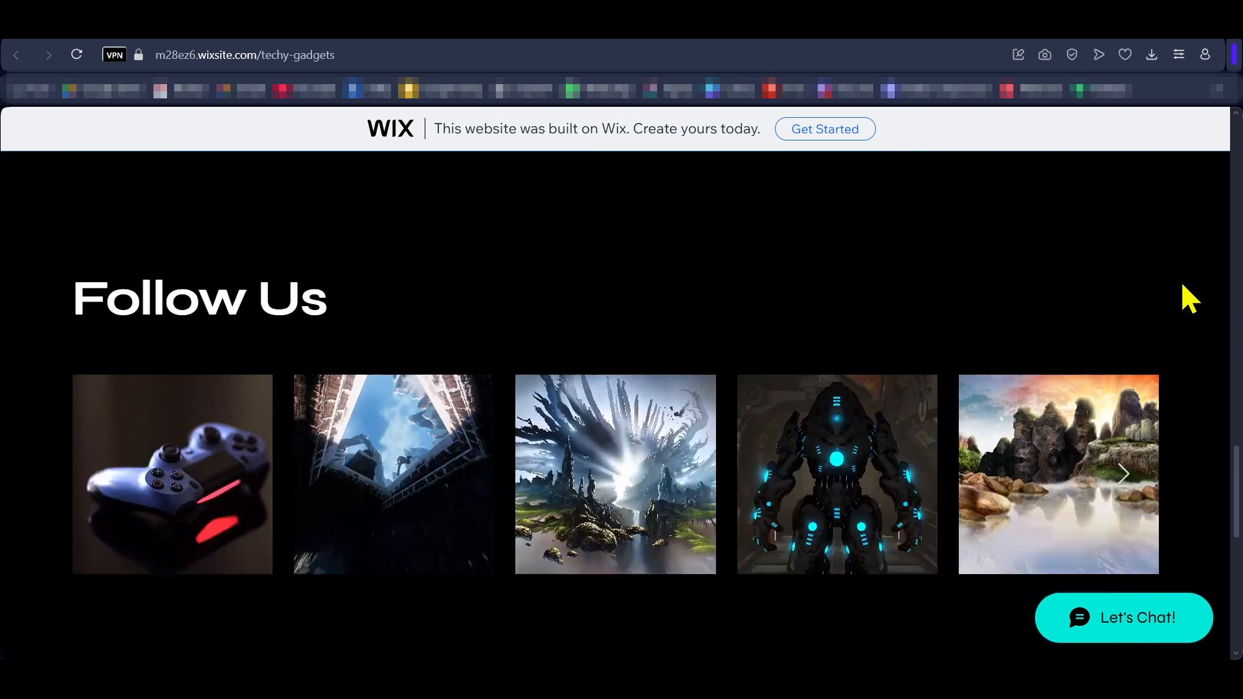
{"action": "scroll", "coordinate": [1183, 285], "scroll_direction": "up", "scroll_amount": 8}
{"action": "scroll", "coordinate": [1190, 299], "scroll_direction": "up", "scroll_amount": 10}
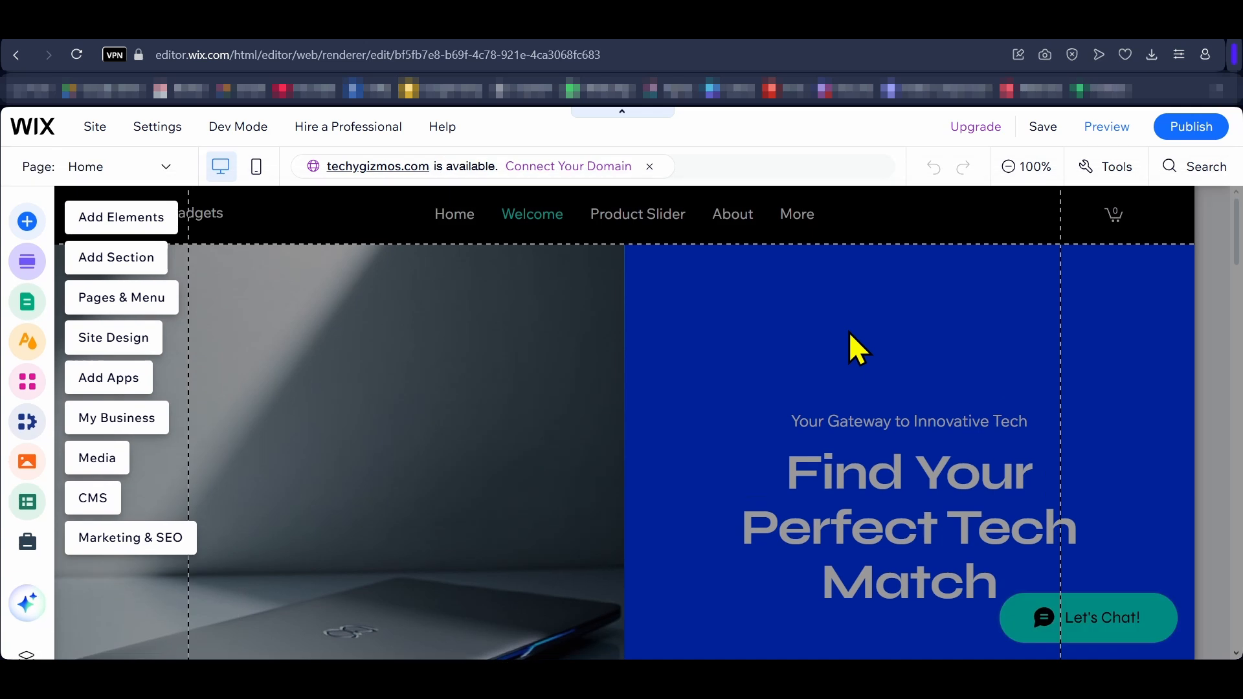
Step: Open the Premium plan comparison from the editor's upgrade offer and review the Business Elite, Business, Core and Light plans
{"action": "mouse_move", "coordinate": [977, 128]}
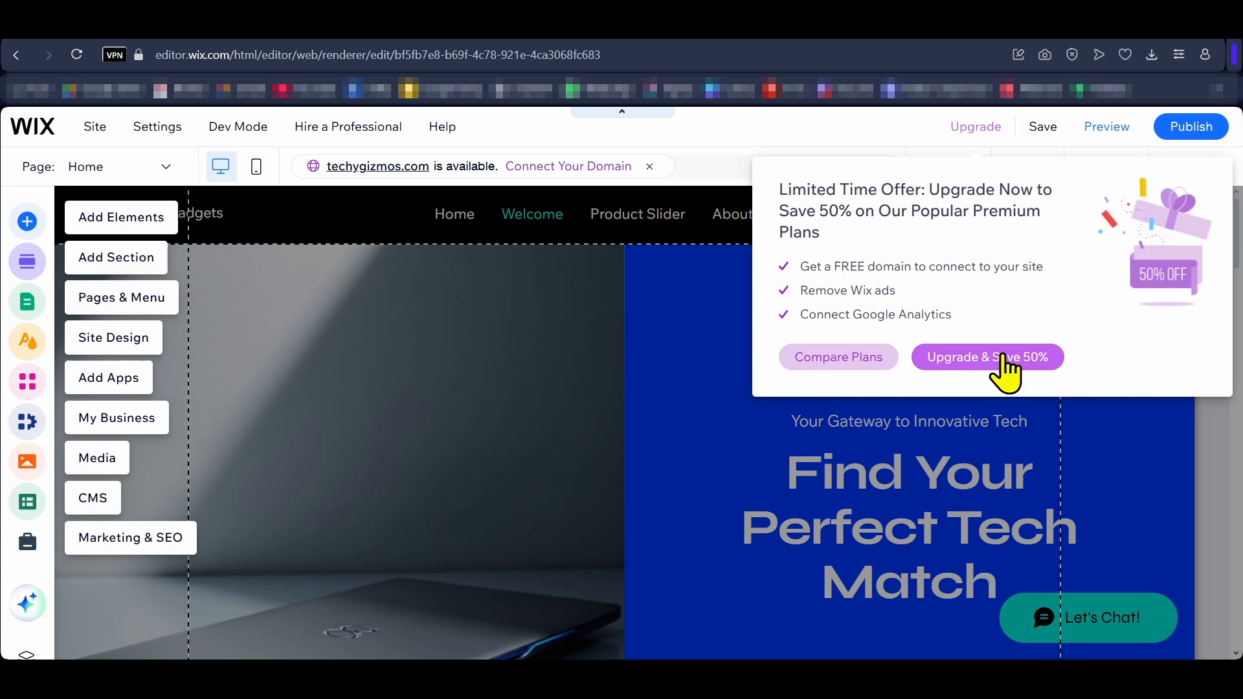
{"action": "left_click", "coordinate": [826, 358]}
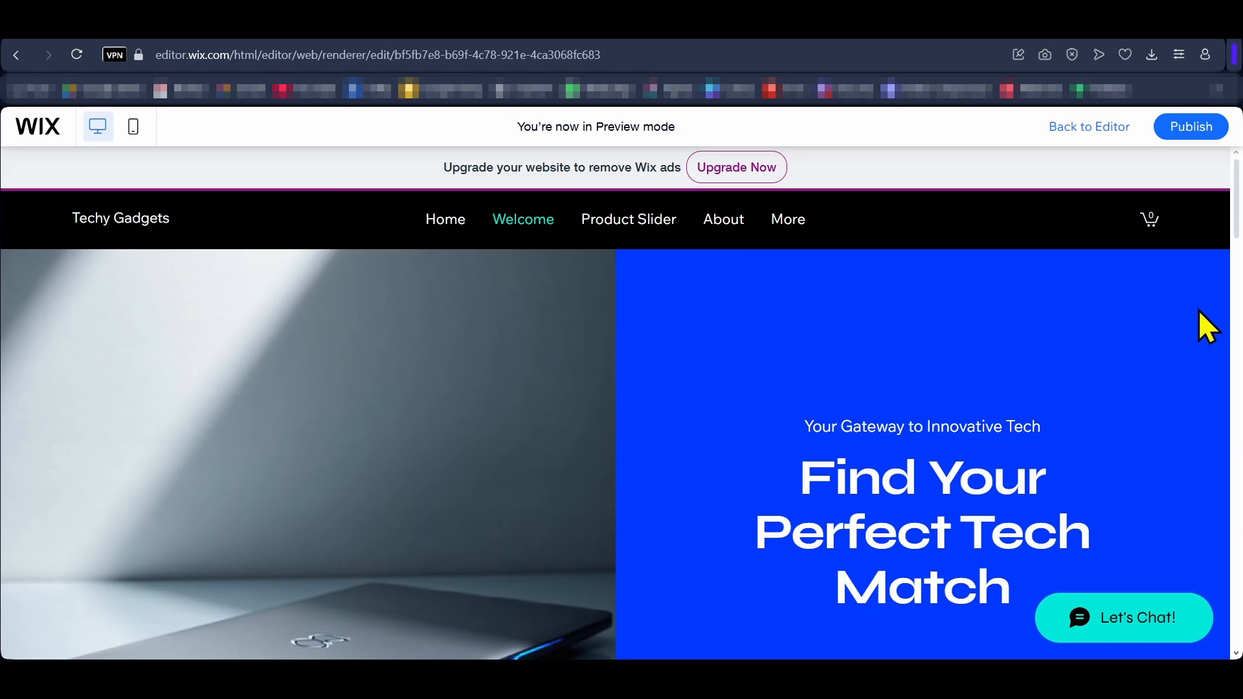
{"action": "scroll", "coordinate": [1198, 310], "scroll_direction": "down", "scroll_amount": 3}
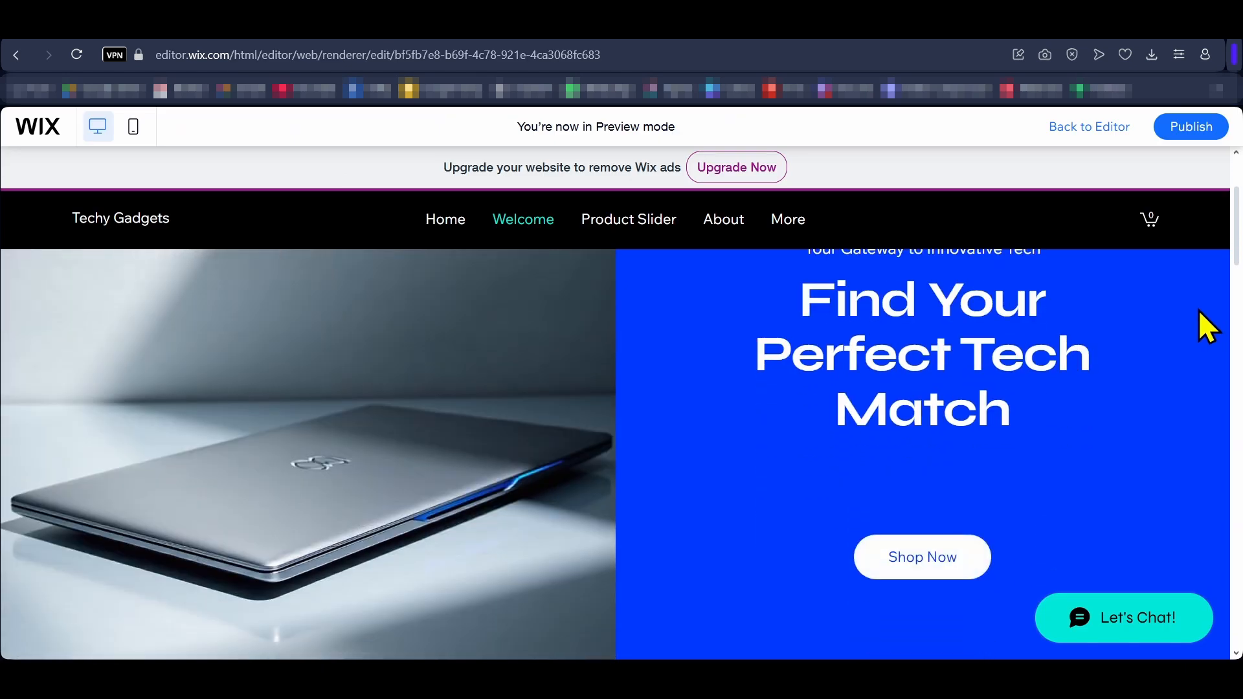
Step: Review the homepage in the desktop preview, covering the Featured Gadgets, Who We Are and Follow Us sections
{"action": "scroll", "coordinate": [1198, 309], "scroll_direction": "down", "scroll_amount": 3}
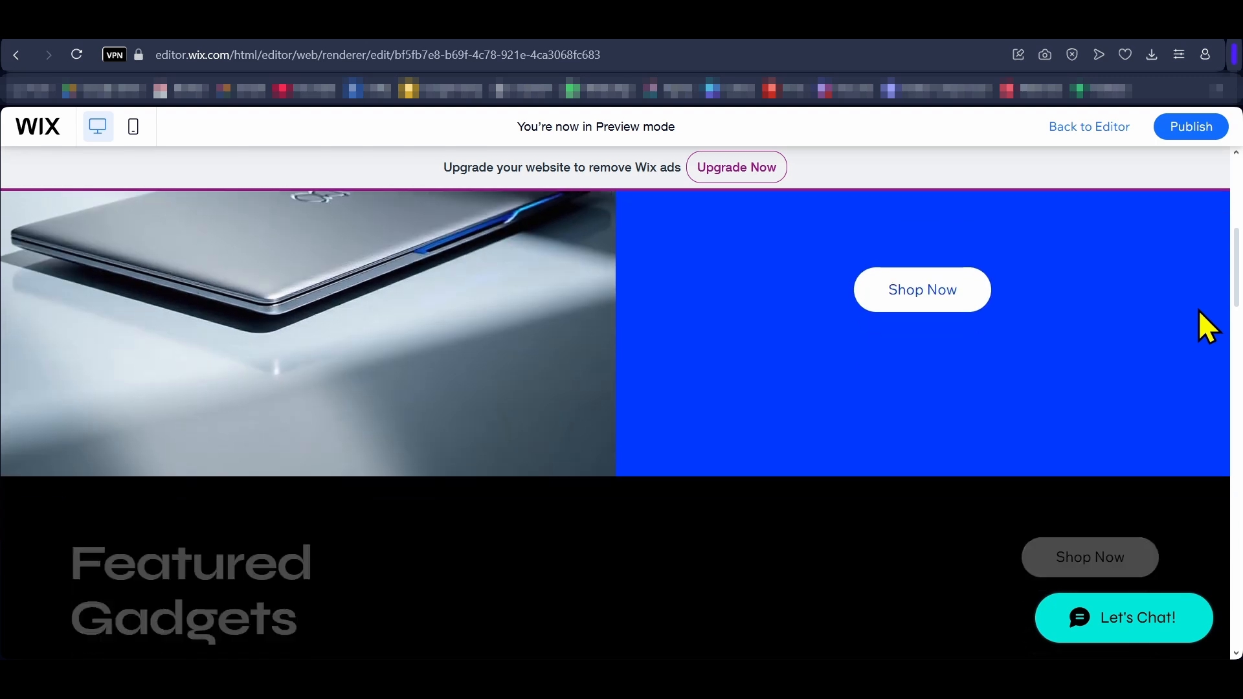
{"action": "scroll", "coordinate": [1198, 311], "scroll_direction": "down", "scroll_amount": 3}
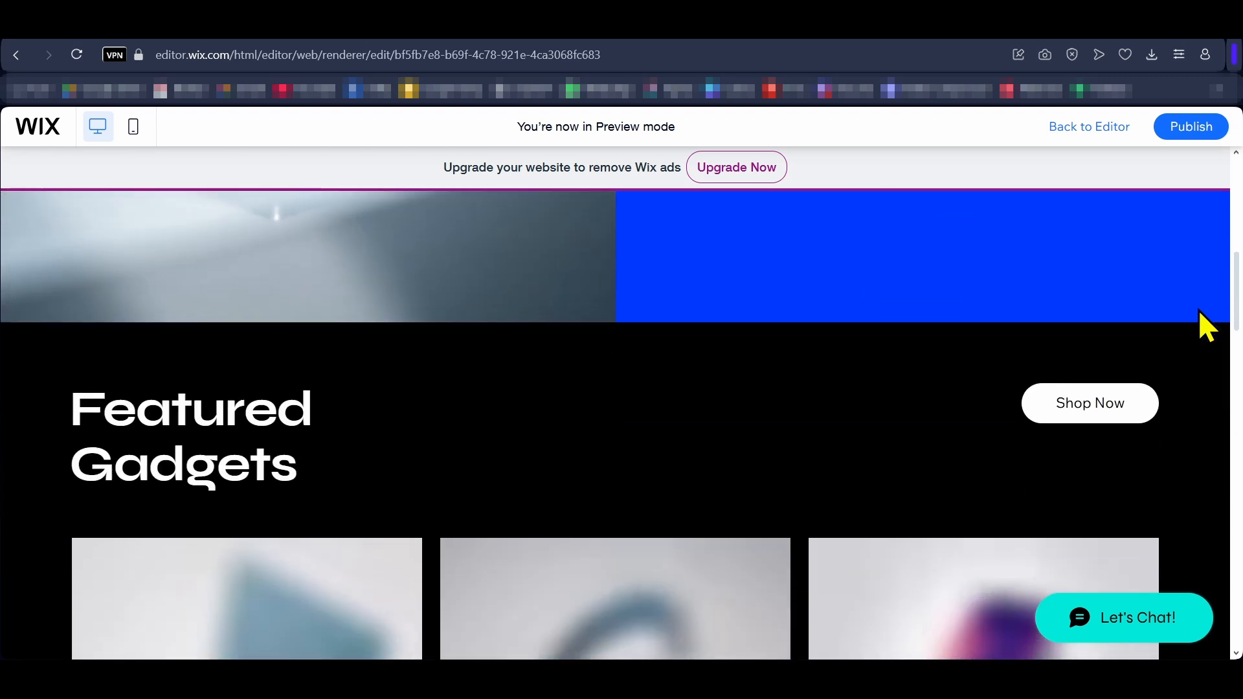
{"action": "scroll", "coordinate": [1199, 316], "scroll_direction": "down", "scroll_amount": 4}
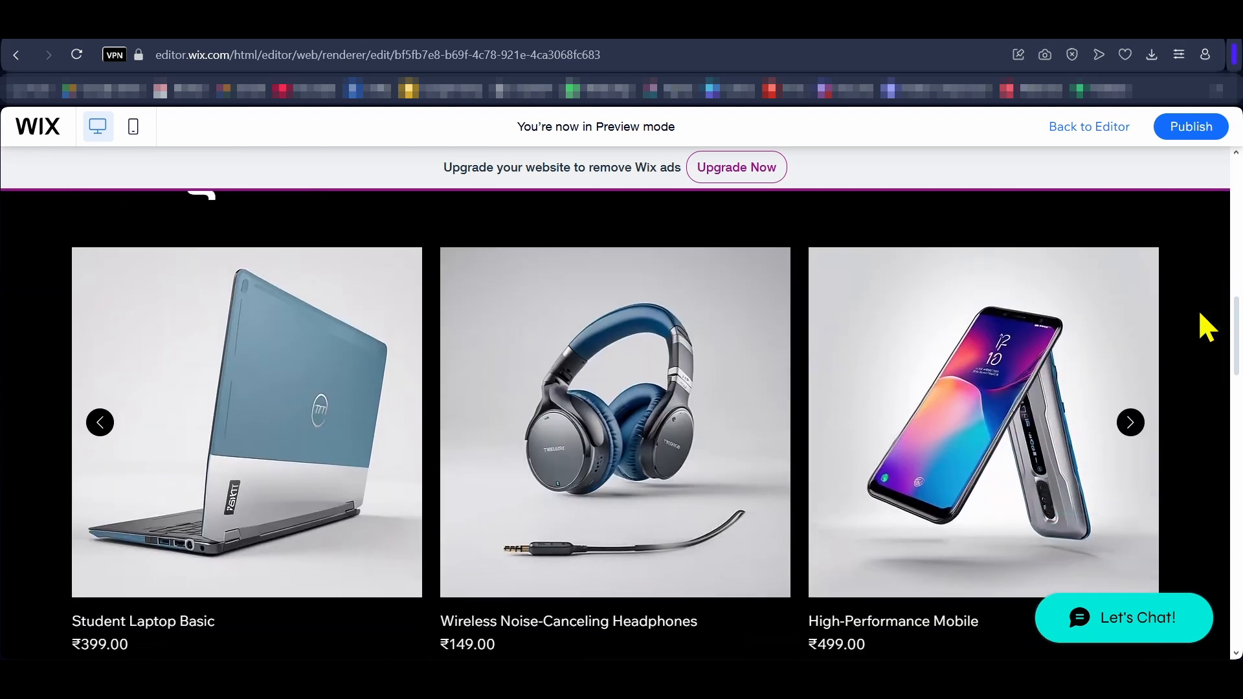
{"action": "scroll", "coordinate": [1199, 315], "scroll_direction": "down", "scroll_amount": 6}
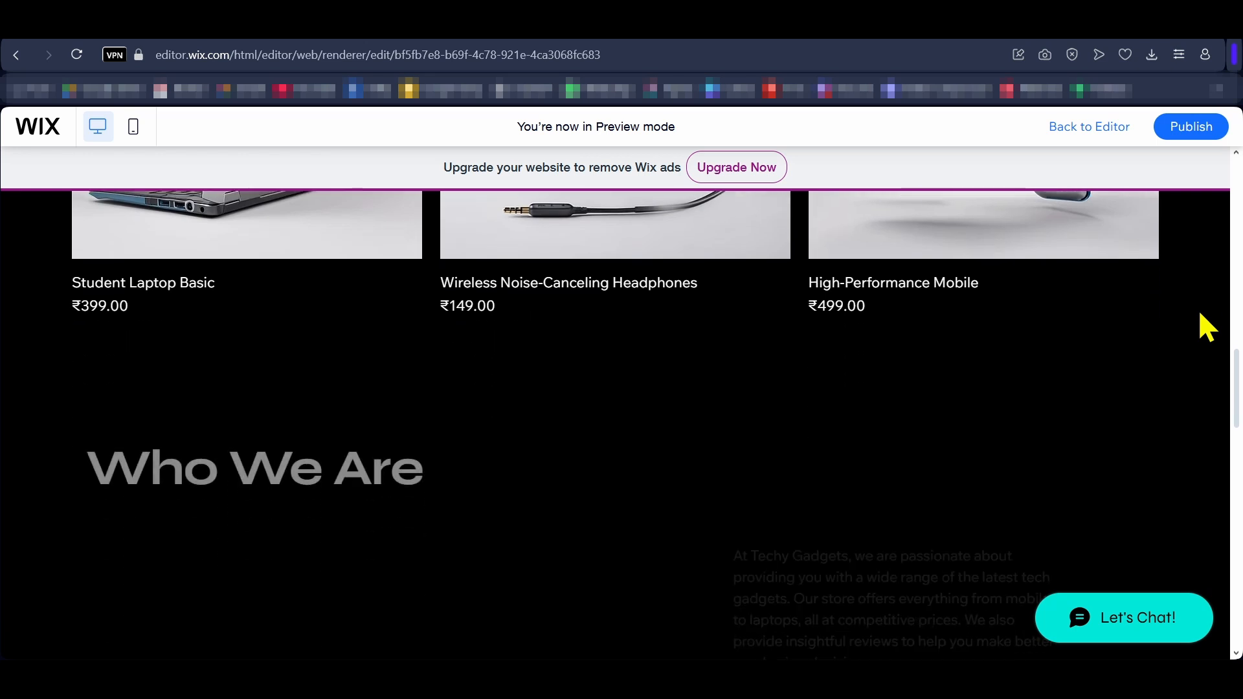
{"action": "scroll", "coordinate": [1199, 310], "scroll_direction": "down", "scroll_amount": 6}
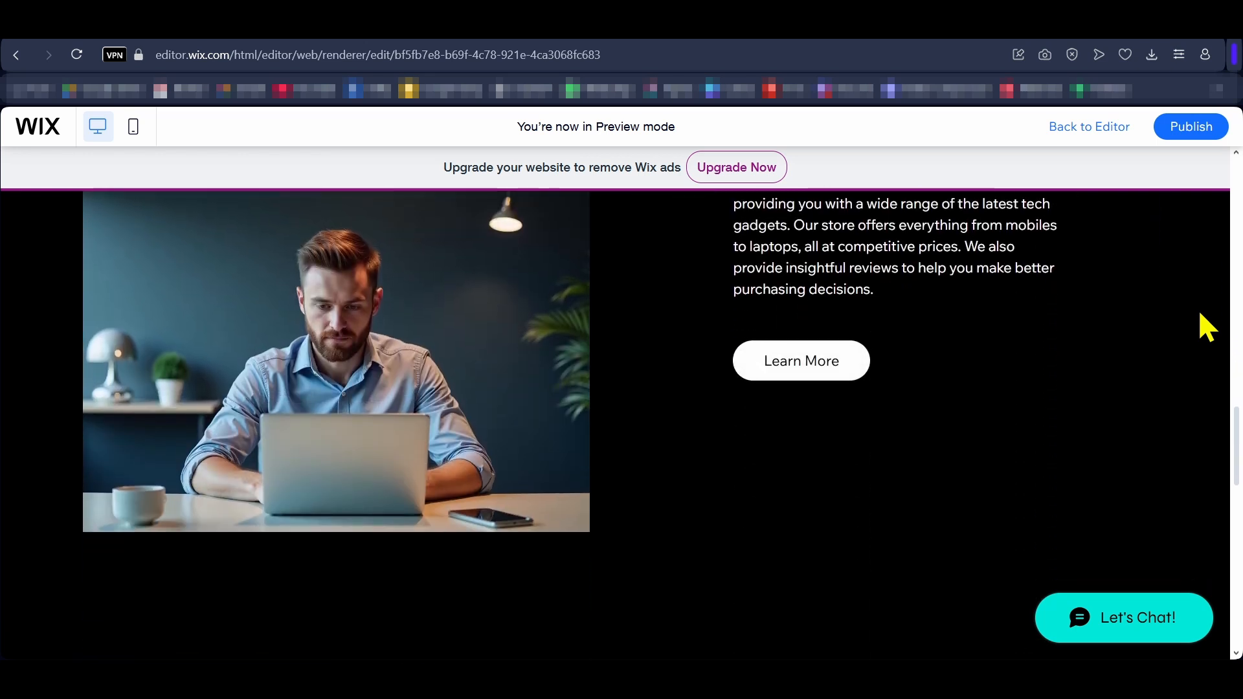
{"action": "scroll", "coordinate": [1199, 309], "scroll_direction": "down", "scroll_amount": 5}
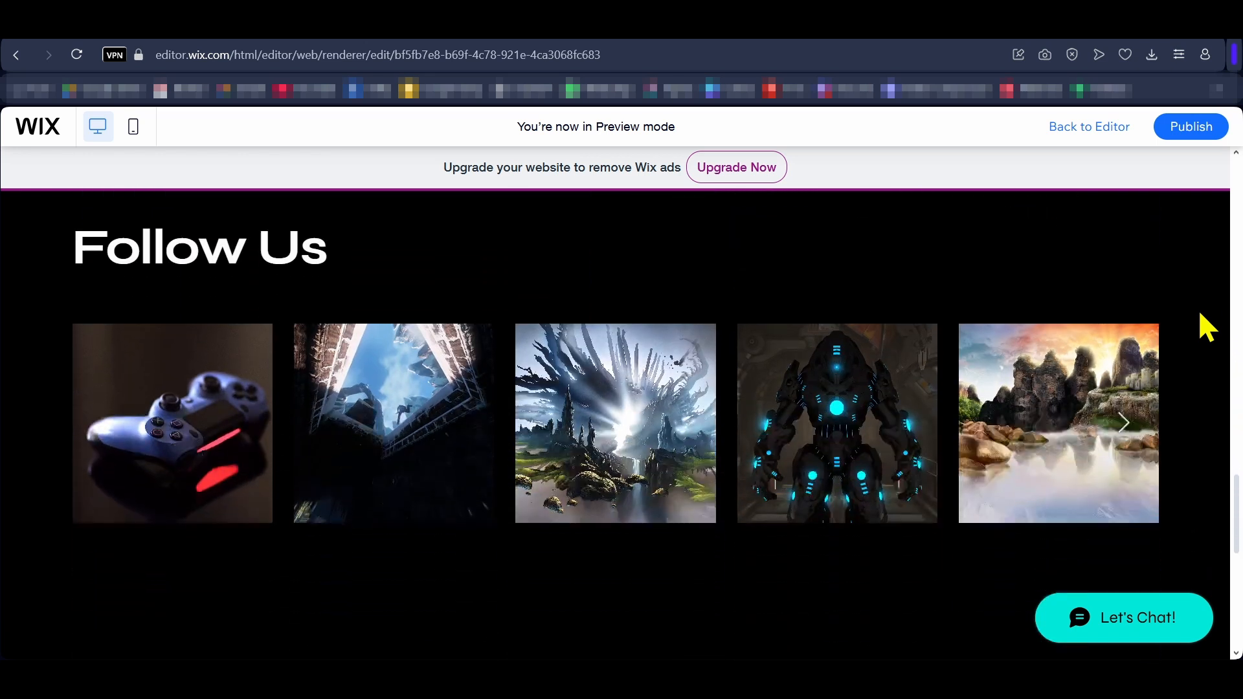